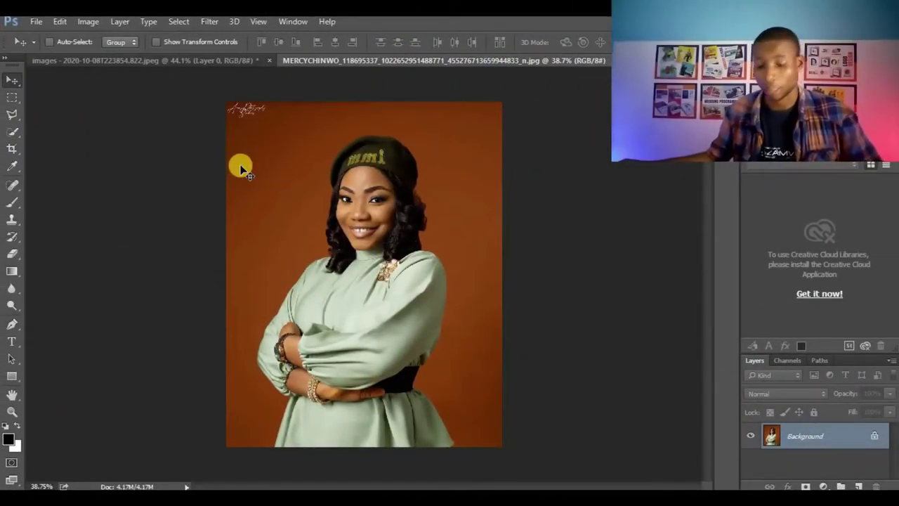
Step: Start a Pen tool path where the left edge of the skirt meets the bottom border of the photo
key(p)
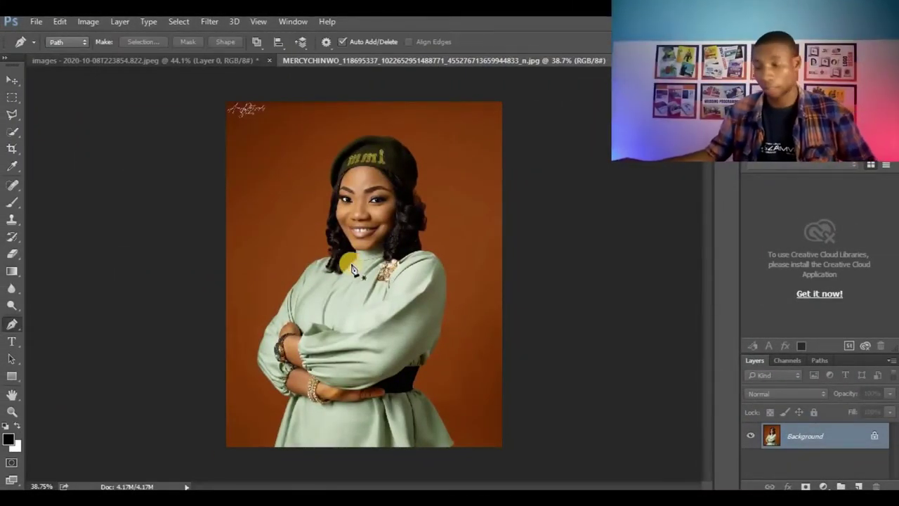
scroll(353, 254, up, 2)
scroll(353, 249, up, 1)
scroll(356, 262, down, 3)
scroll(361, 270, up, 2)
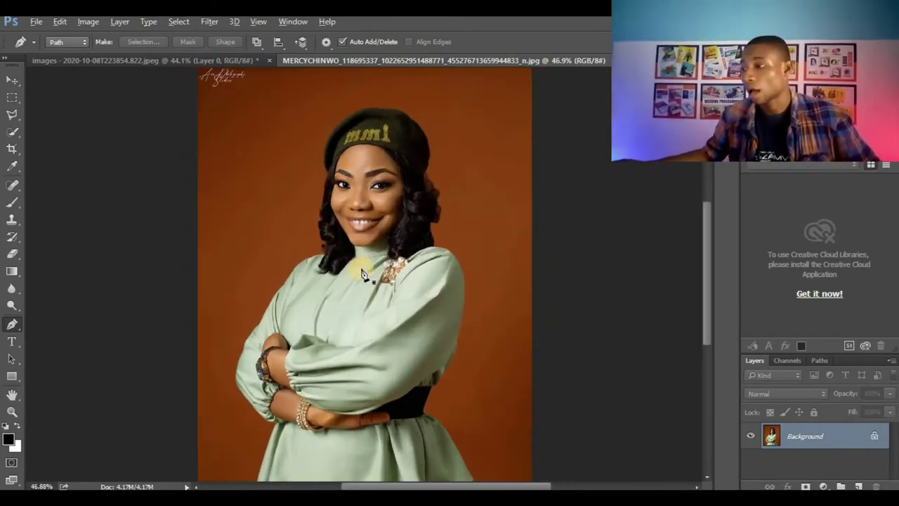
scroll(292, 355, up, 1)
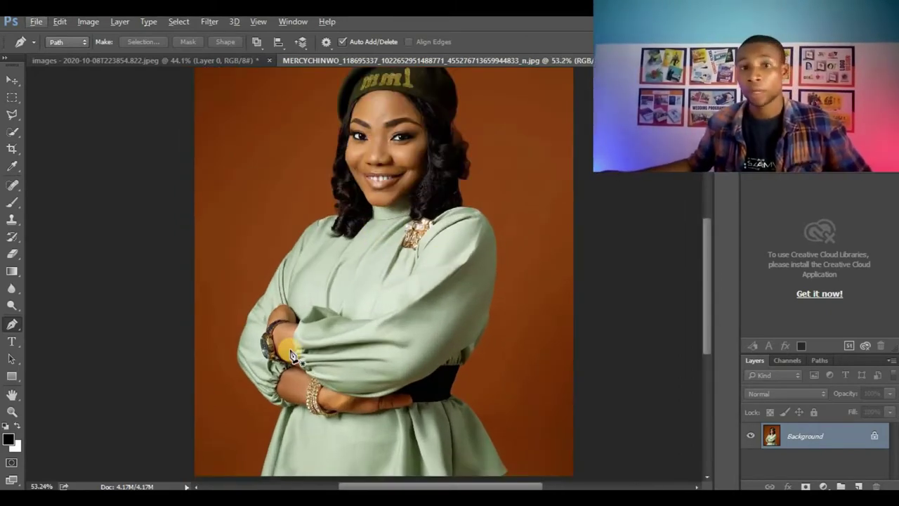
scroll(288, 281, down, 3)
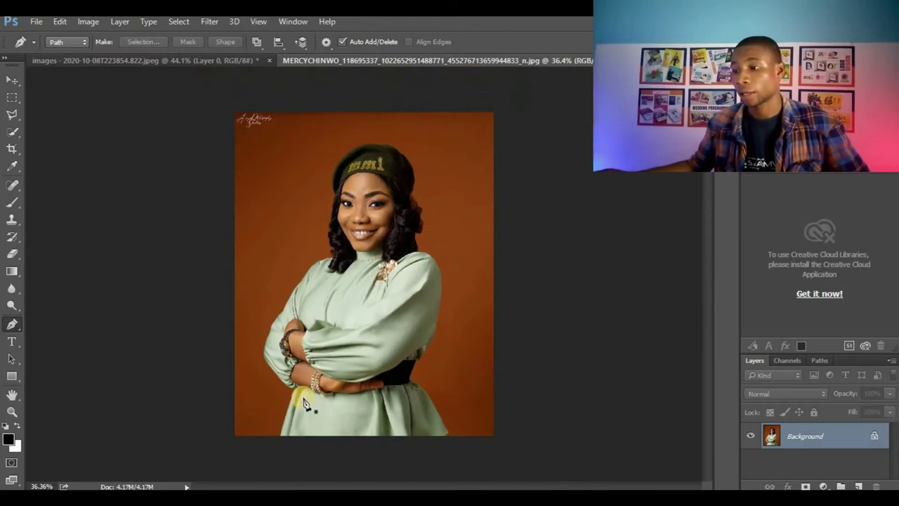
scroll(311, 436, up, 2)
scroll(311, 436, up, 2)
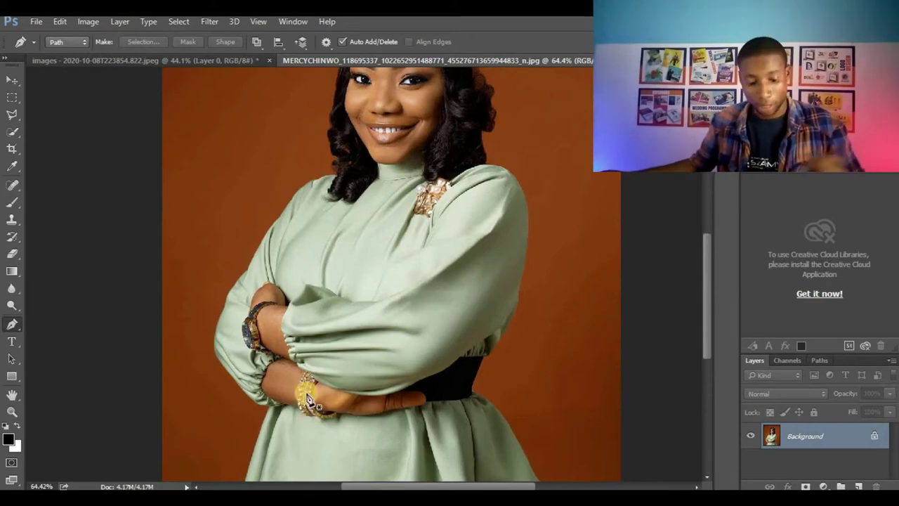
scroll(301, 356, up, 5)
scroll(300, 398, down, 5)
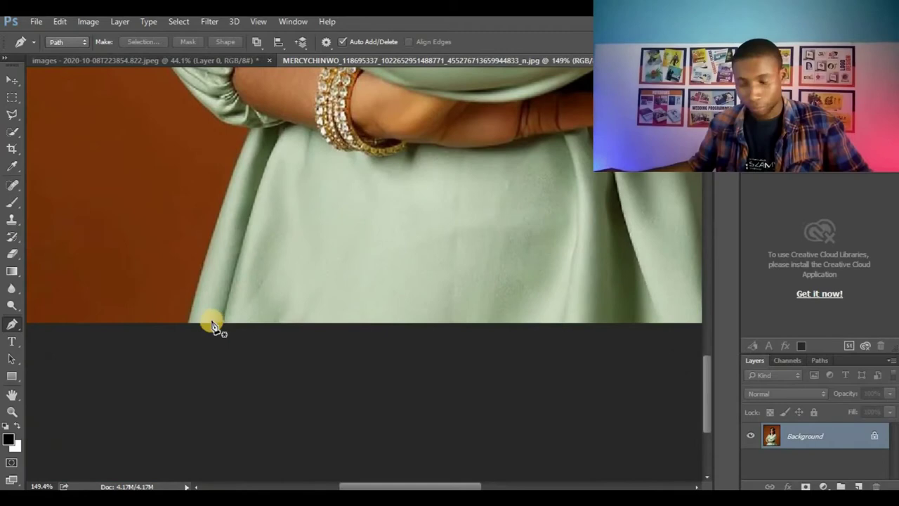
scroll(211, 317, up, 5)
click(176, 321)
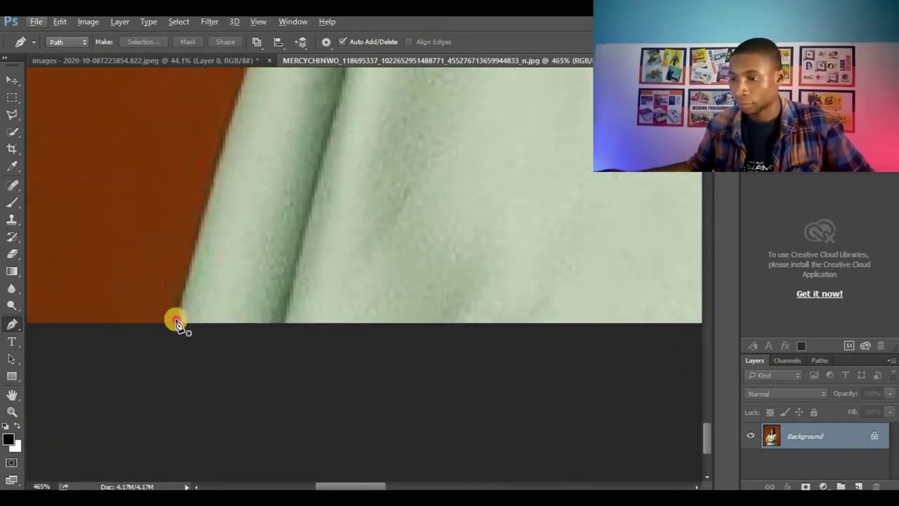
Step: Trace the skirt's left edge up to the lower sleeve cuff with one curved segment, ending in a corner anchor
drag(192, 321, 156, 471)
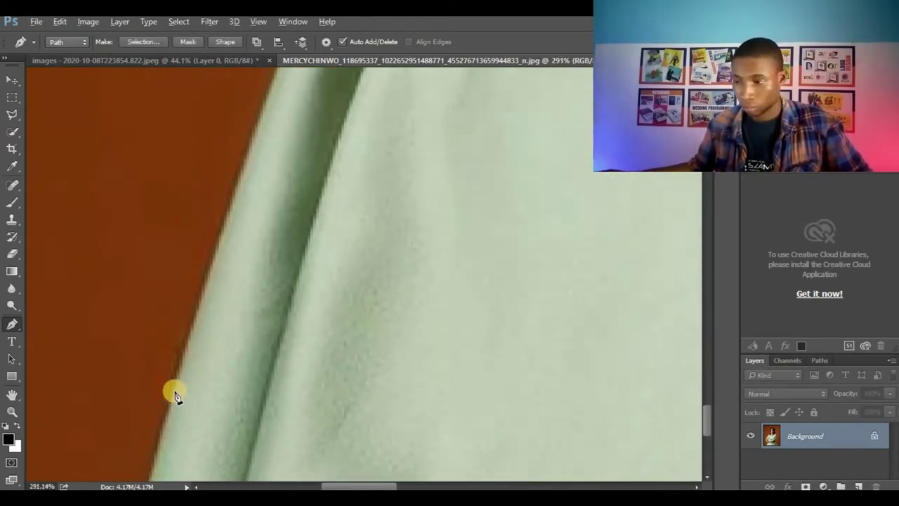
scroll(173, 393, down, 5)
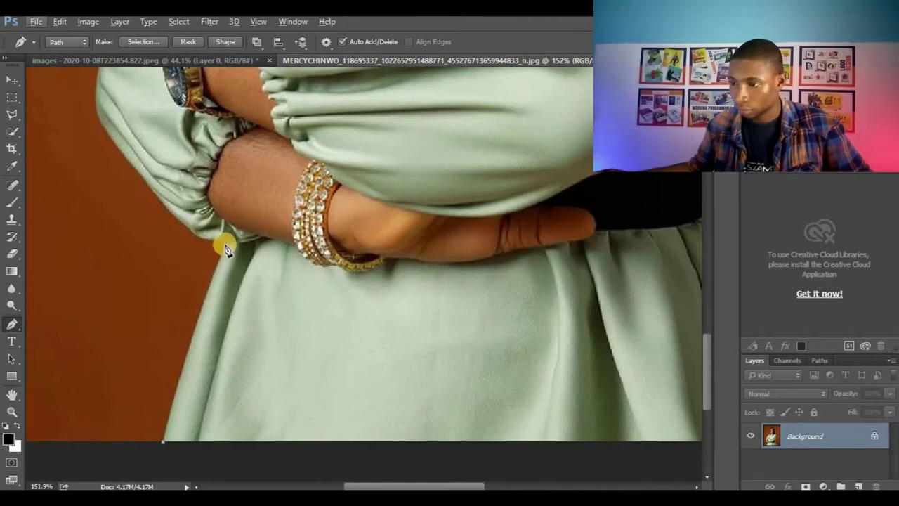
drag(224, 244, 244, 210)
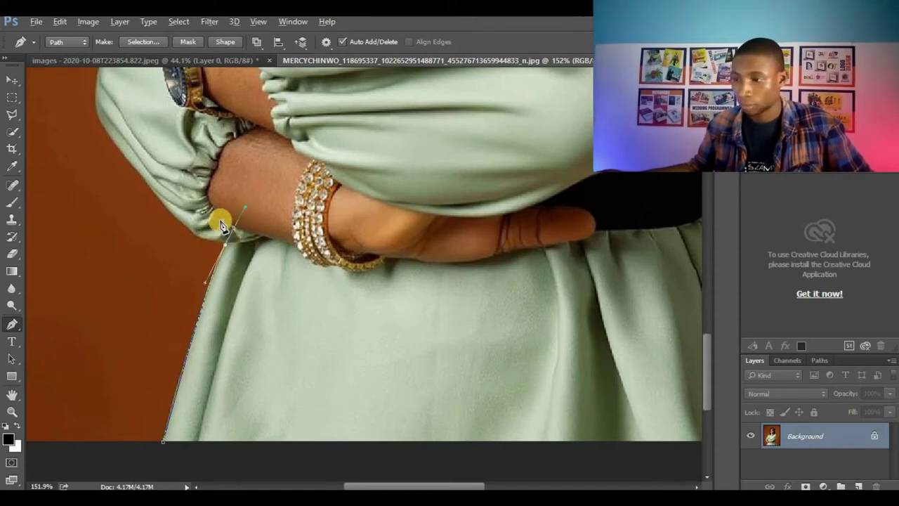
scroll(225, 251, up, 1)
alt+click(227, 252)
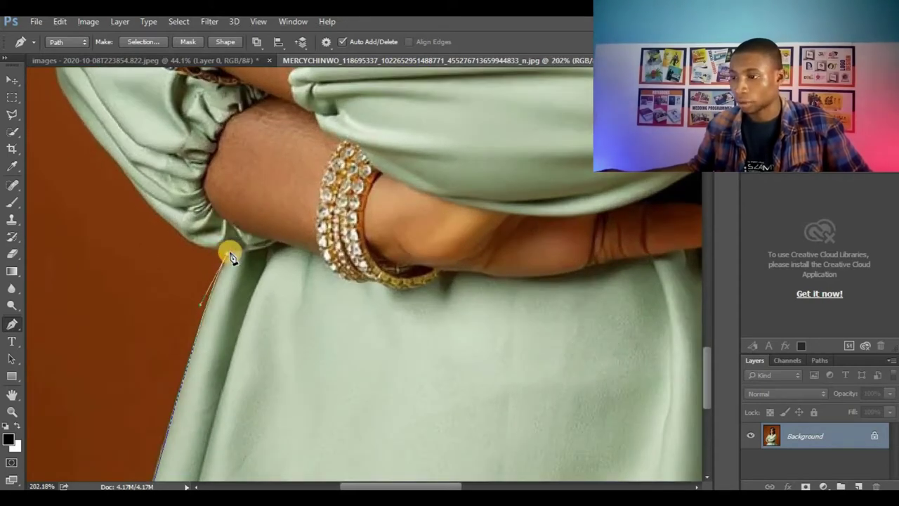
click(172, 227)
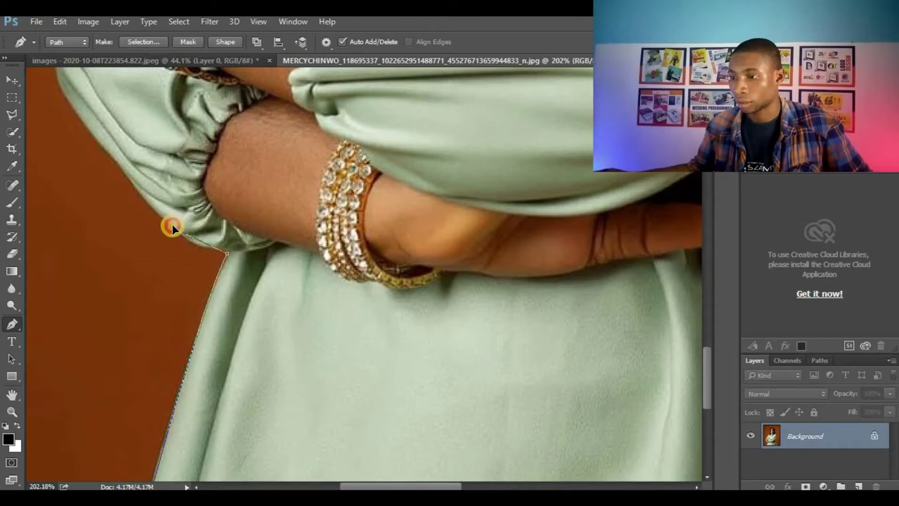
drag(161, 212, 165, 207)
key(ctrl+z)
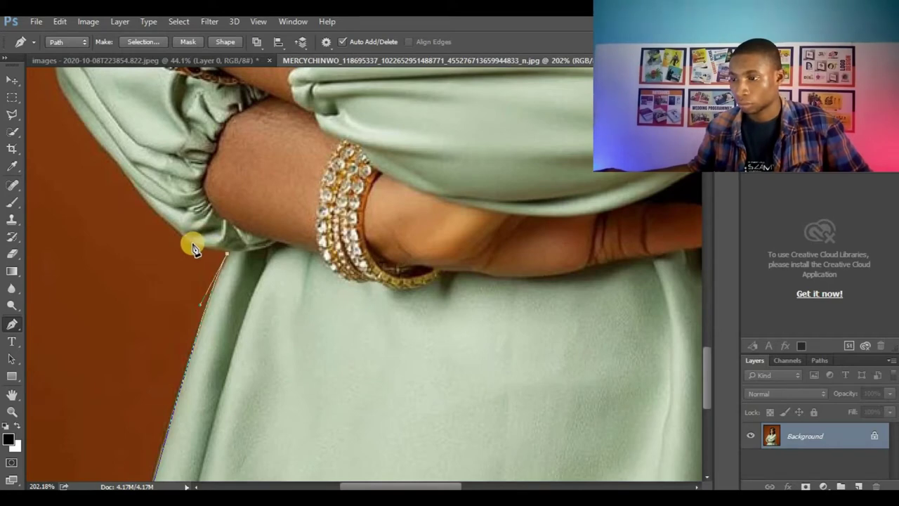
Step: Continue the path along the underside of the gathered cuff and up its outer edge, removing the forward handles at the curved anchors
click(184, 241)
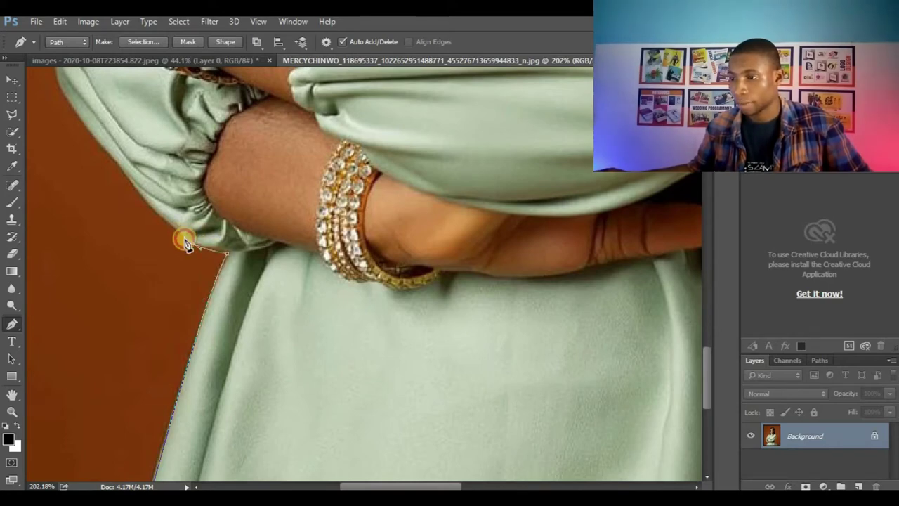
click(184, 245)
click(170, 230)
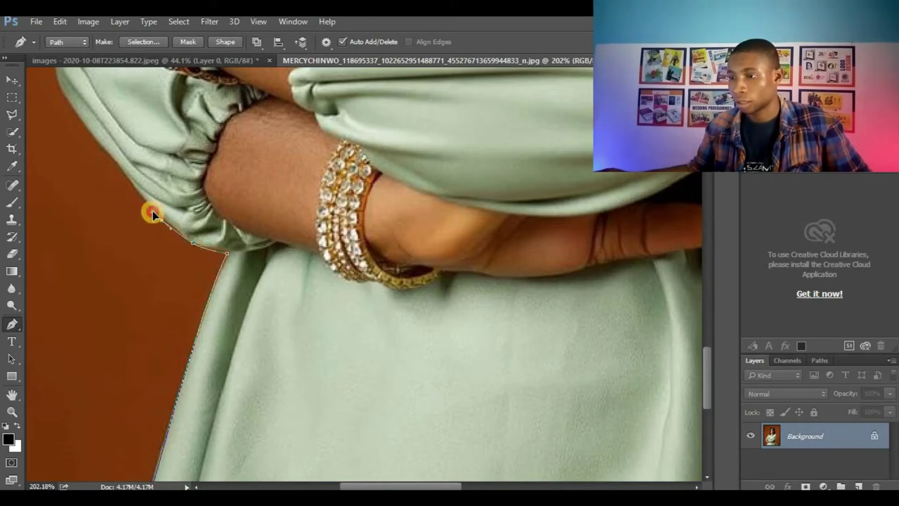
drag(152, 211, 149, 210)
alt+click(161, 221)
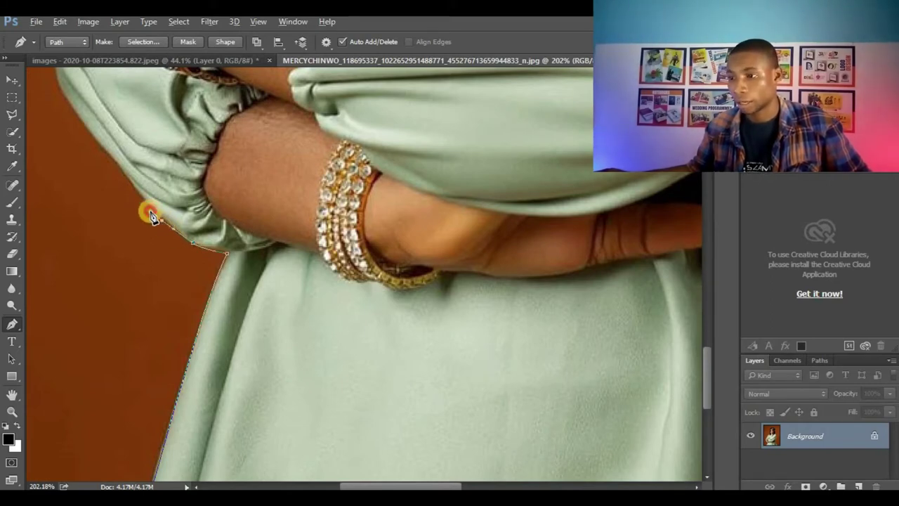
click(128, 184)
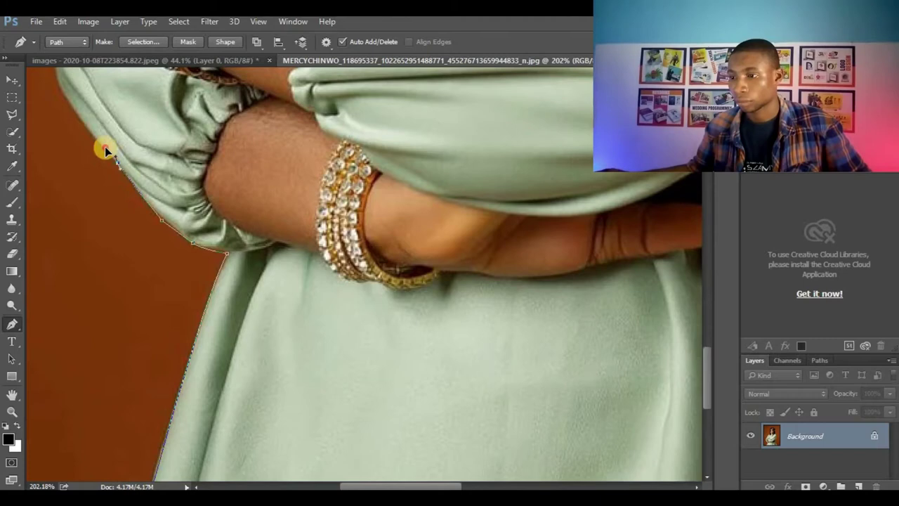
drag(105, 147, 307, 305)
click(287, 330)
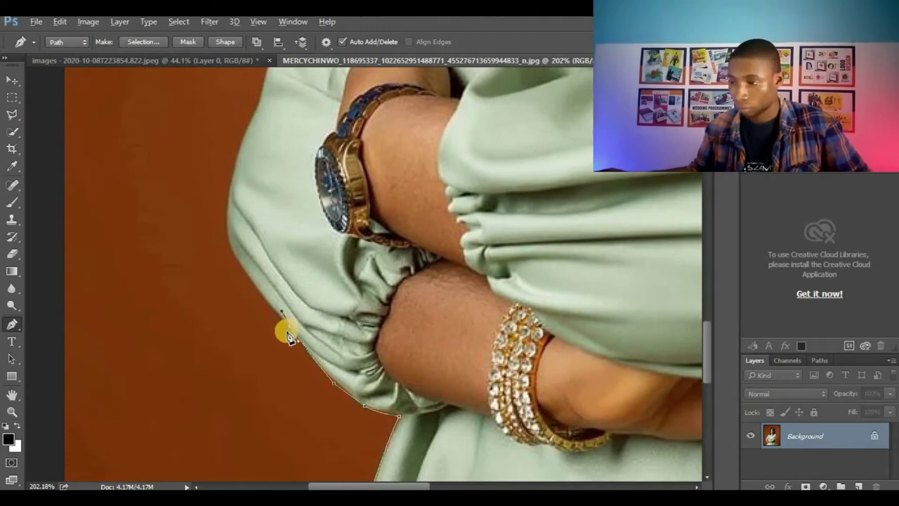
Step: Trace the outer bulge of the puffed sleeve beside the wristwatch with two curved segments, each ending in a corner anchor
drag(230, 248, 215, 218)
alt+click(230, 248)
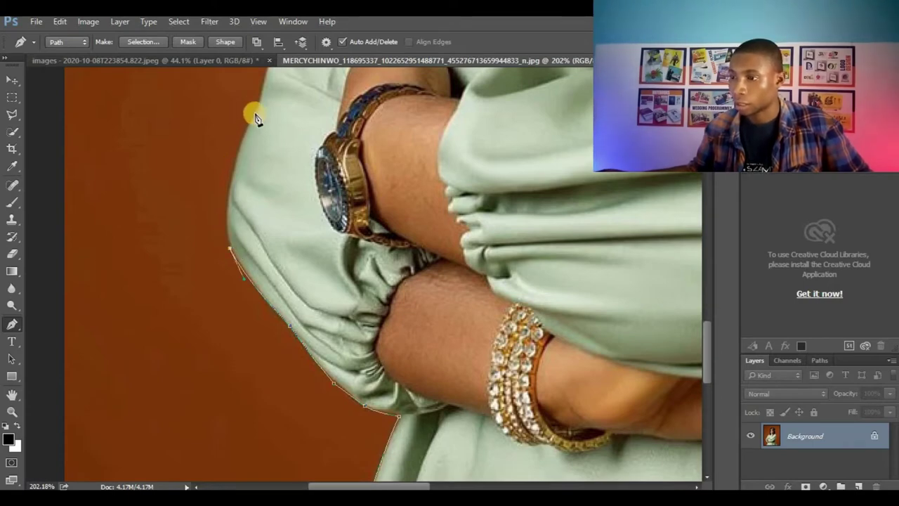
drag(255, 114, 299, 141)
alt+click(255, 233)
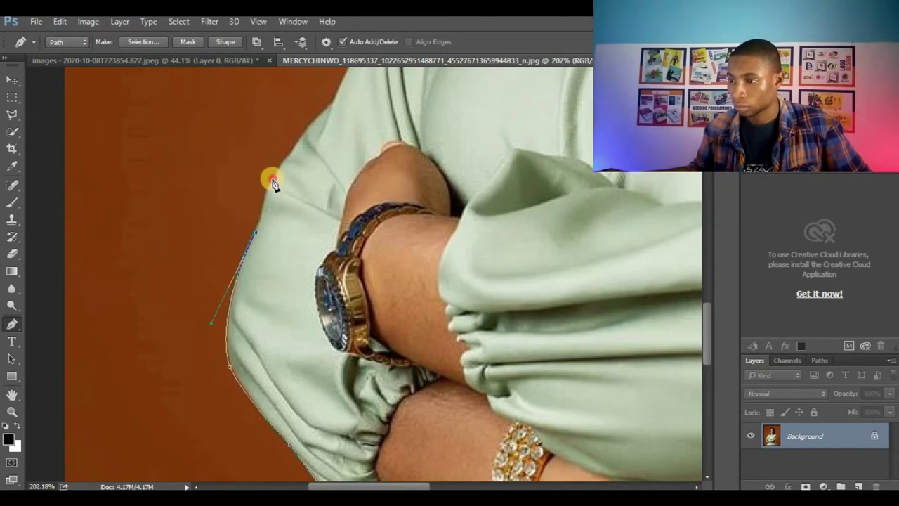
Step: Extend the path above the sleeve bulge to the fold at the base of the upper arm, following the edge with curved segments
drag(278, 170, 251, 234)
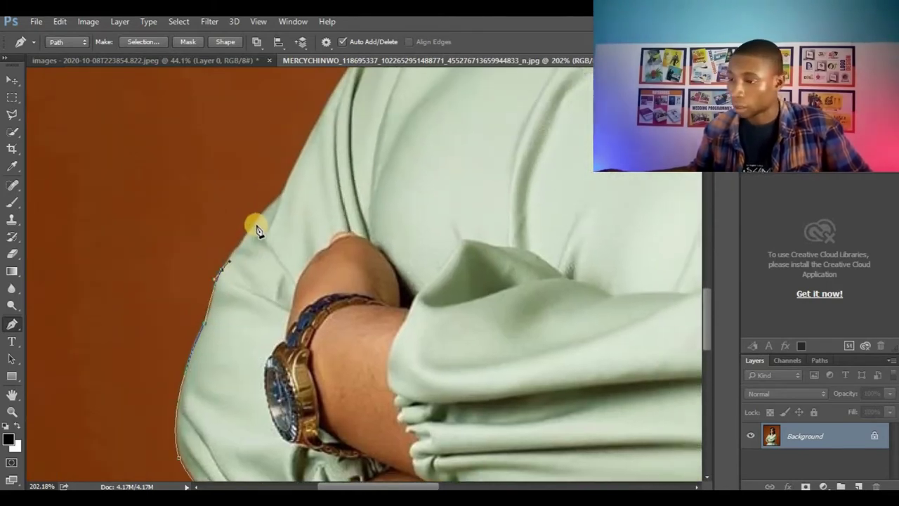
alt+click(222, 269)
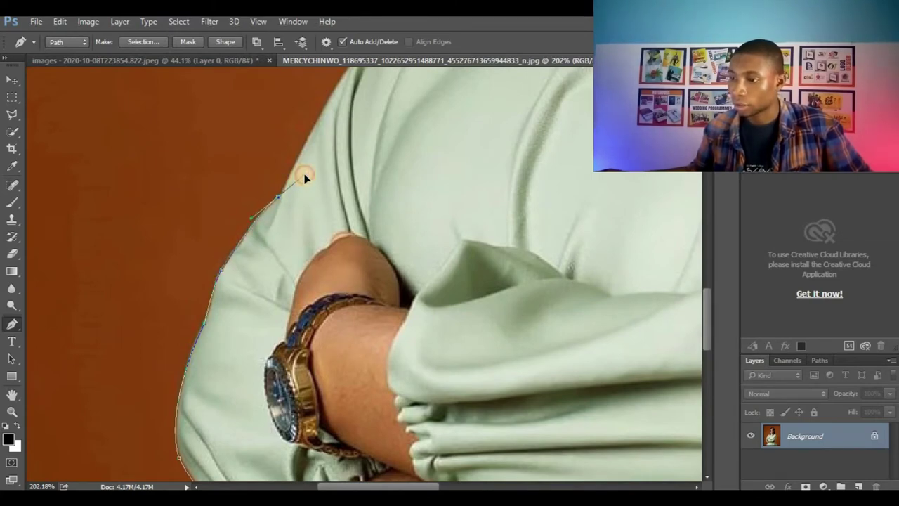
alt+click(277, 198)
drag(303, 173, 347, 88)
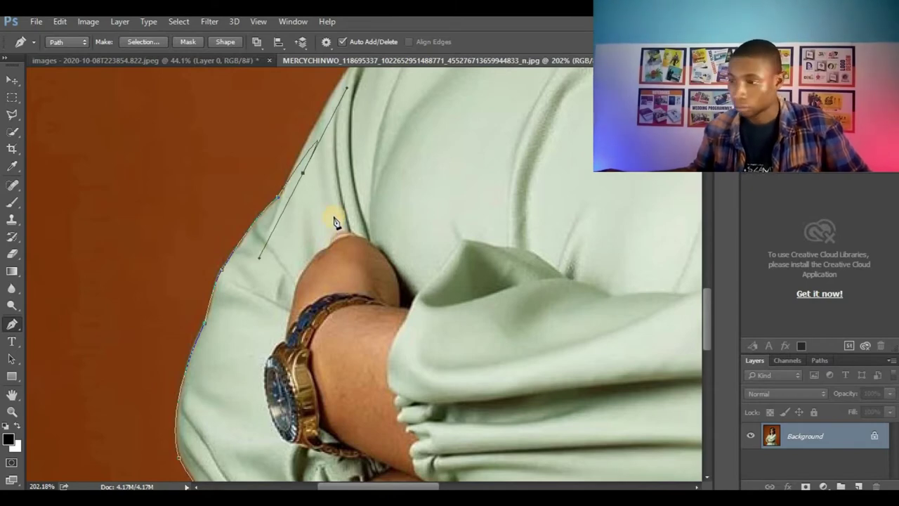
key(ctrl+z)
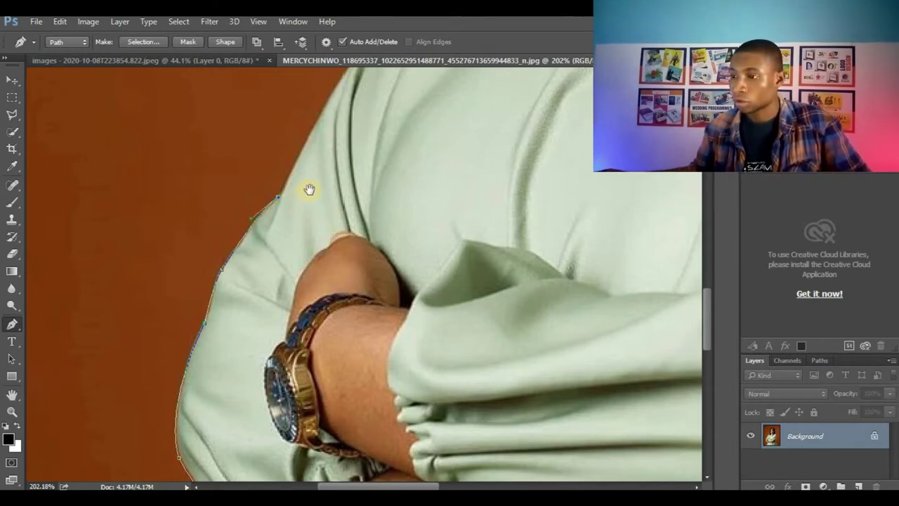
Step: Trace the outer edge of the upper arm from the sleeve fold to just below the shoulder with curved segments and corner anchors
drag(318, 174, 251, 283)
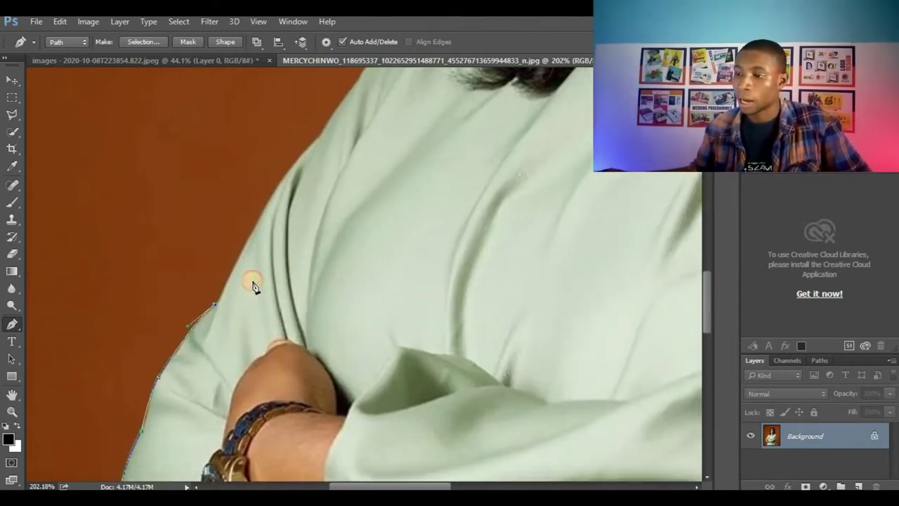
click(216, 306)
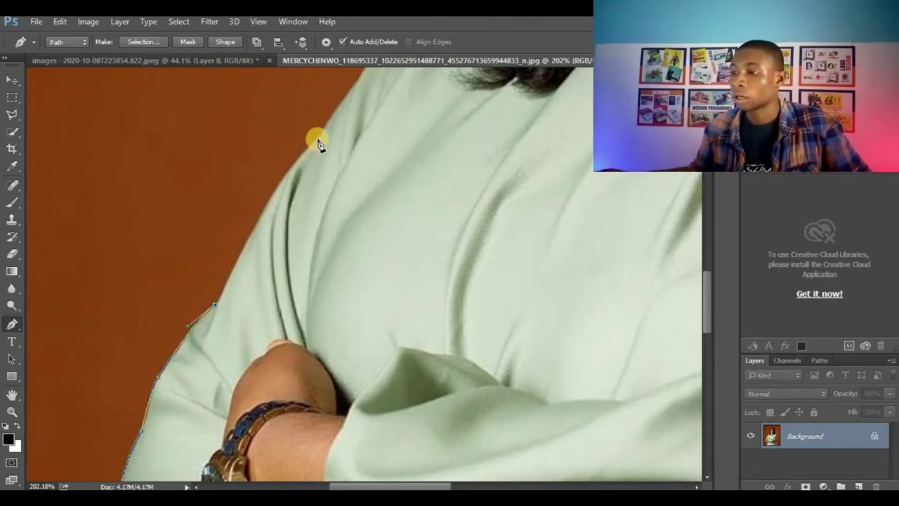
drag(332, 128, 364, 96)
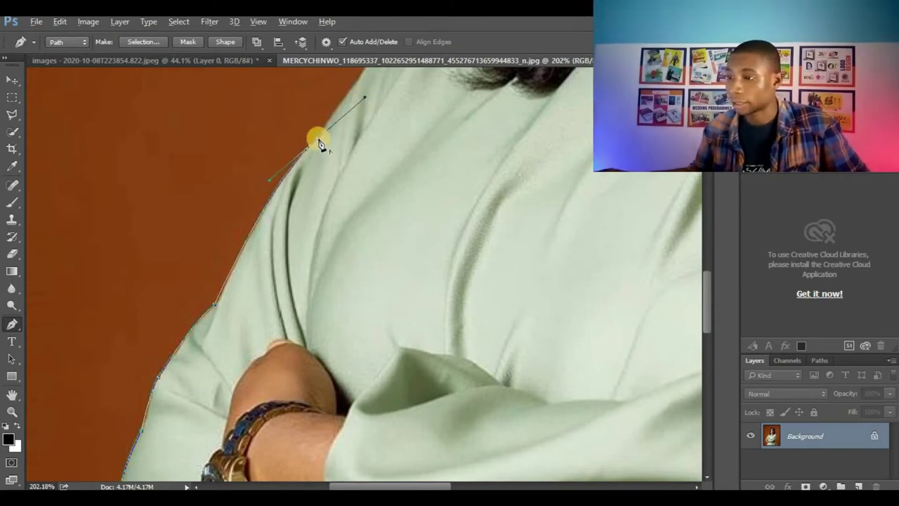
drag(353, 124, 222, 270)
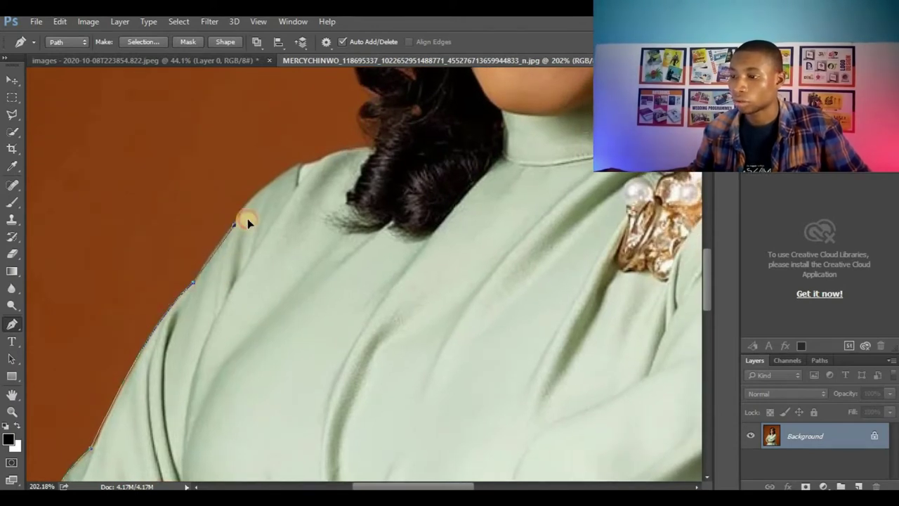
drag(256, 204, 259, 203)
alt+click(235, 226)
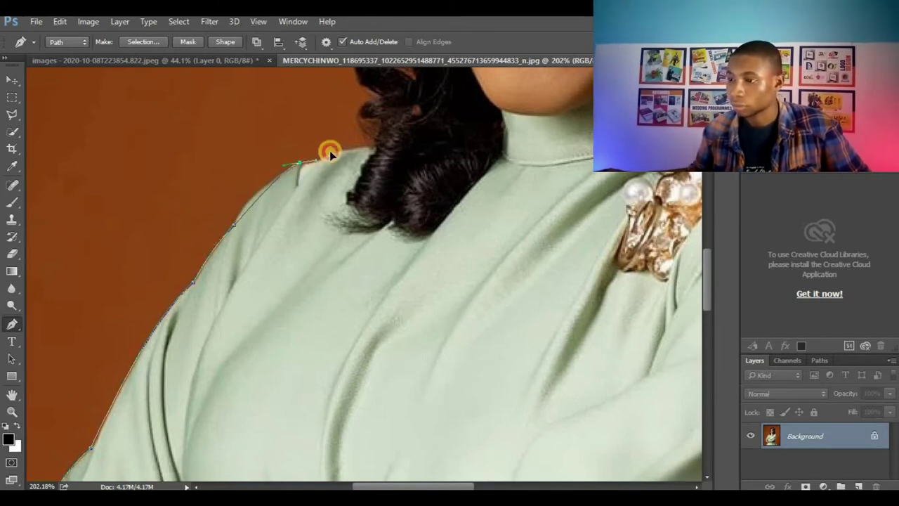
Step: Continue the path over the top of the shoulder to the point where the dress meets the curls of hair
drag(330, 154, 351, 138)
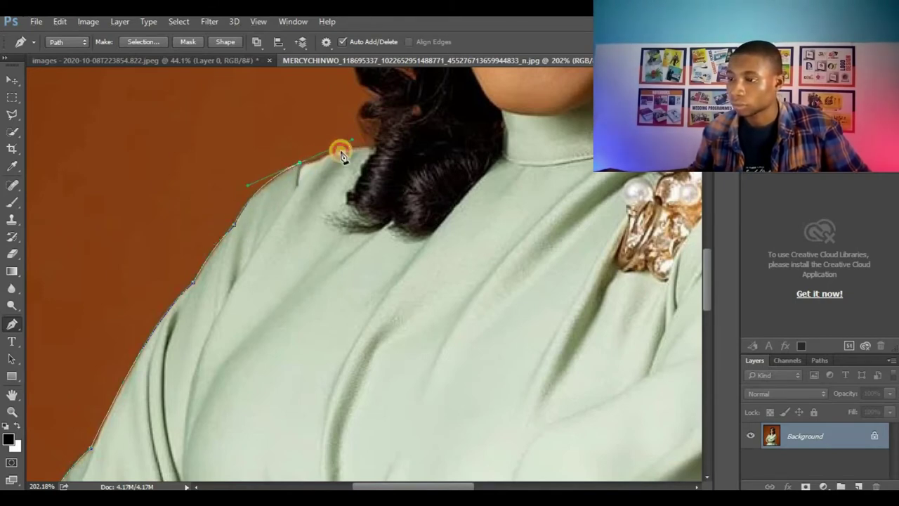
drag(333, 187, 214, 285)
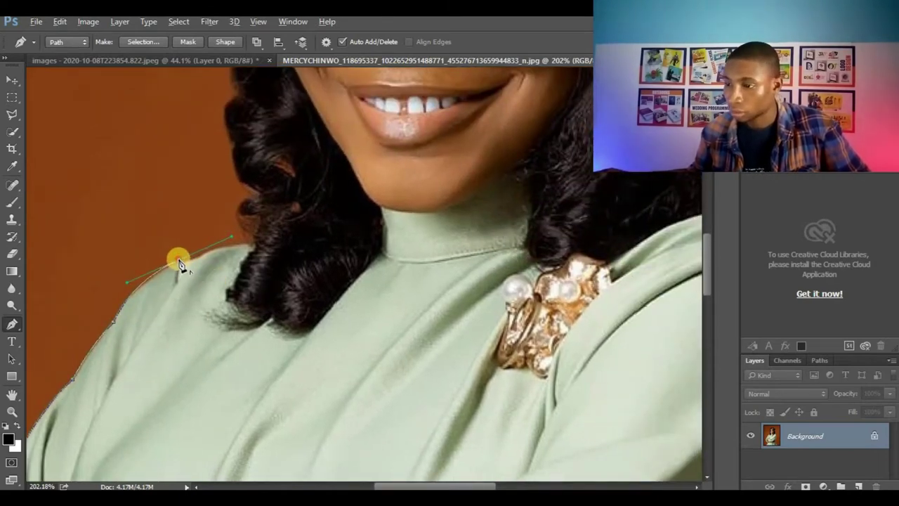
alt+click(178, 261)
click(193, 260)
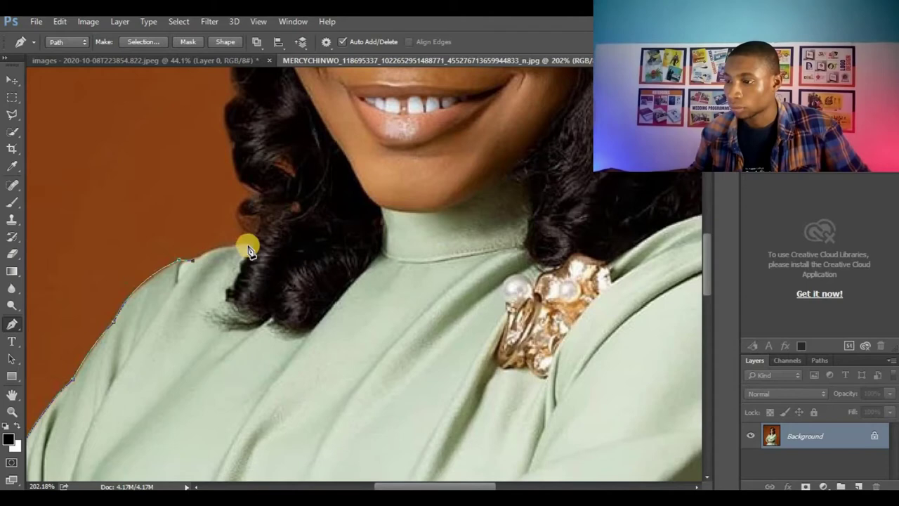
drag(247, 248, 279, 247)
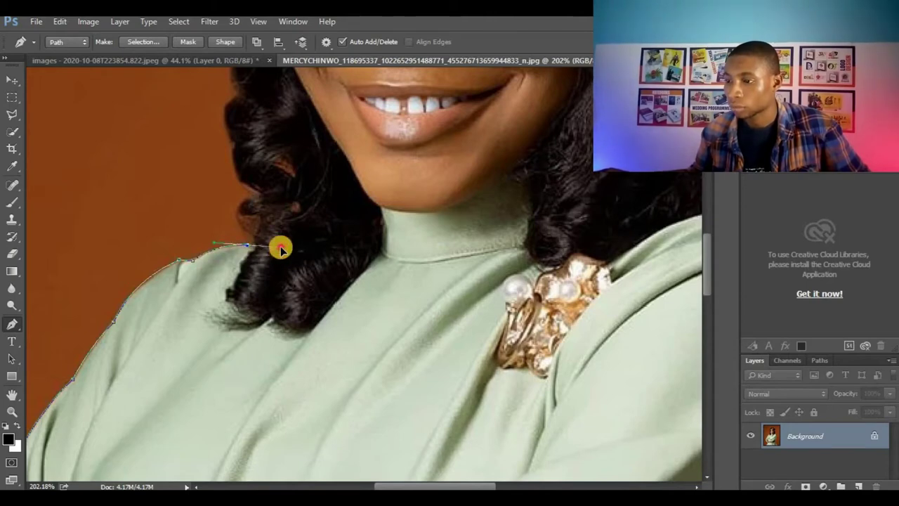
scroll(248, 246, up, 2)
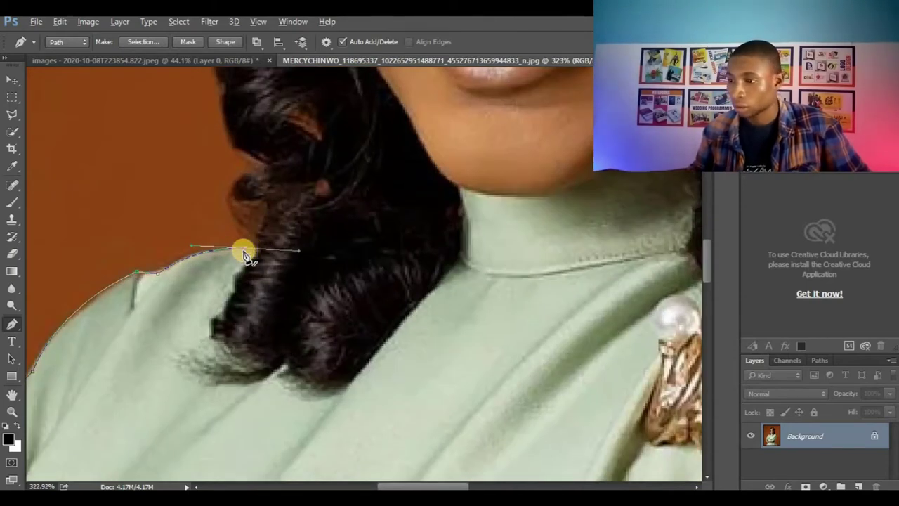
alt+click(245, 250)
click(259, 249)
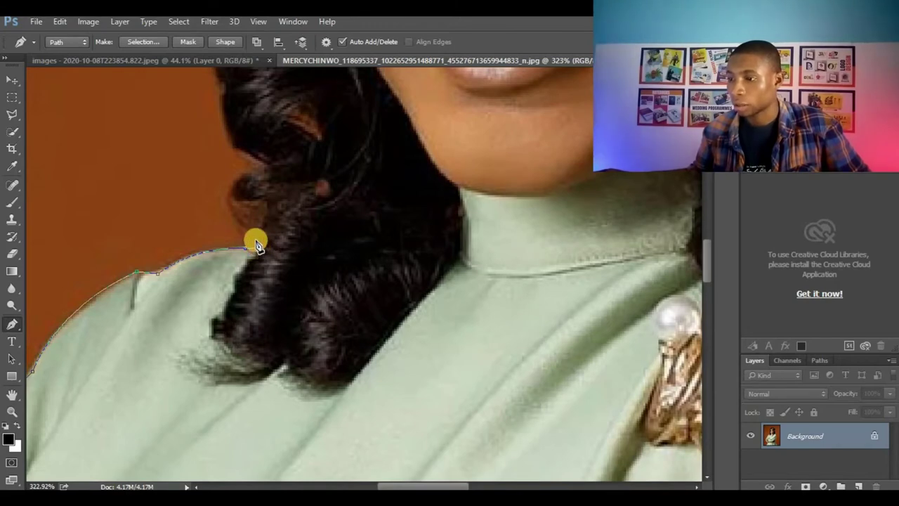
Step: Trace the lowest hair curl above the shoulder with a curved segment, then carry the path into the notch above it and back out
drag(254, 240, 243, 231)
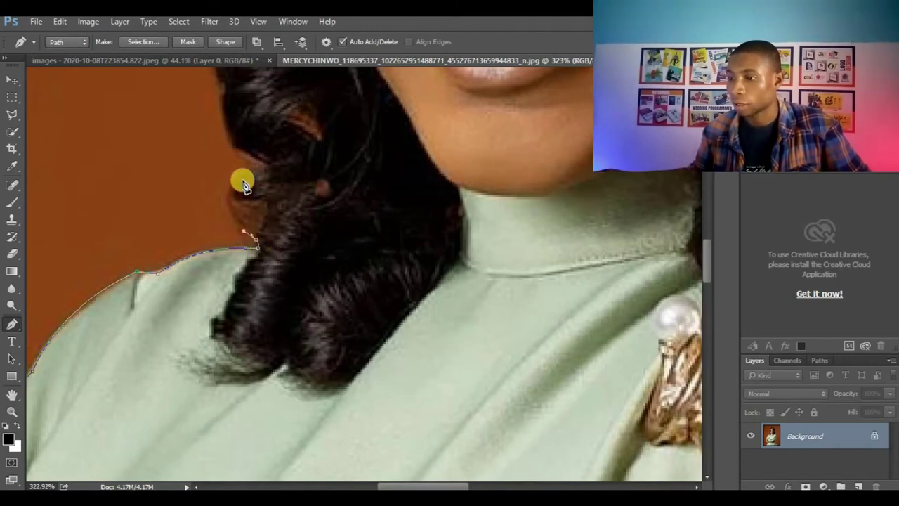
drag(241, 177, 271, 160)
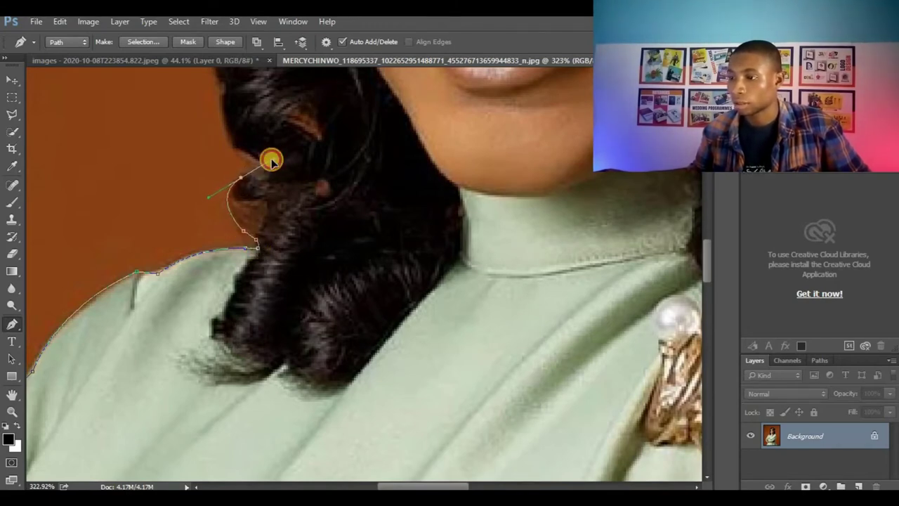
alt+click(243, 179)
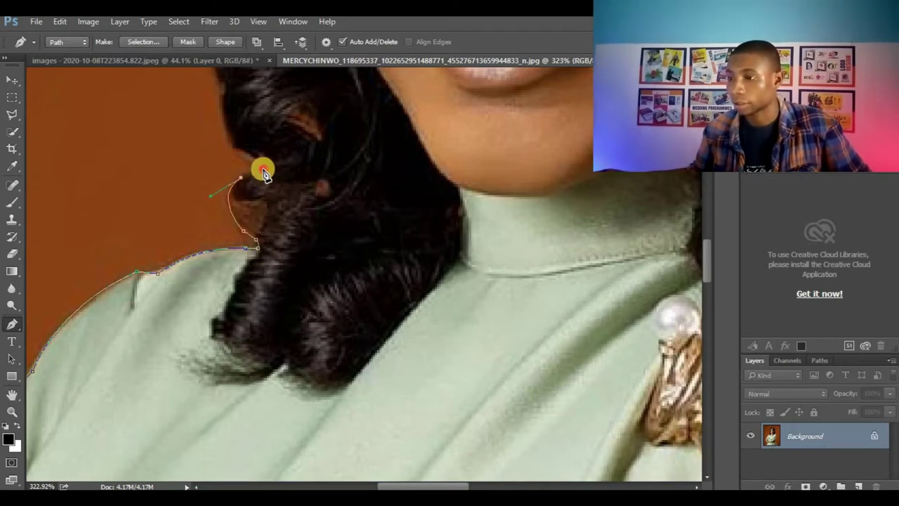
click(261, 168)
click(236, 152)
Step: Continue the path up the outer edge of the next hair curl and around its top into the notch with a corner anchor
drag(251, 126, 253, 270)
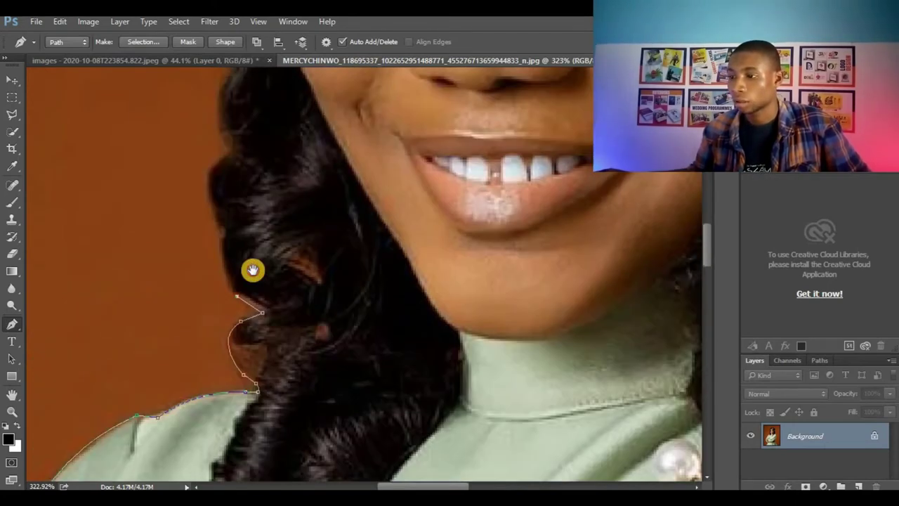
drag(216, 241, 216, 212)
alt+click(218, 241)
click(212, 205)
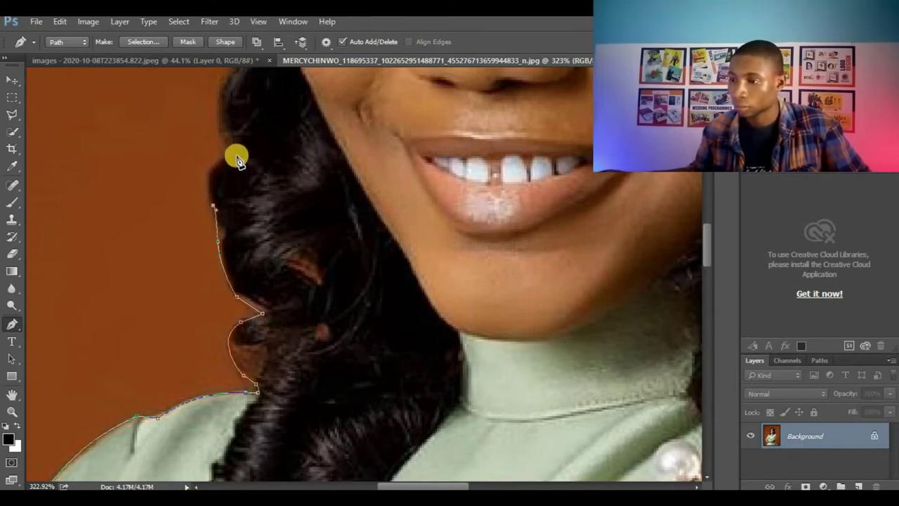
drag(226, 153, 224, 281)
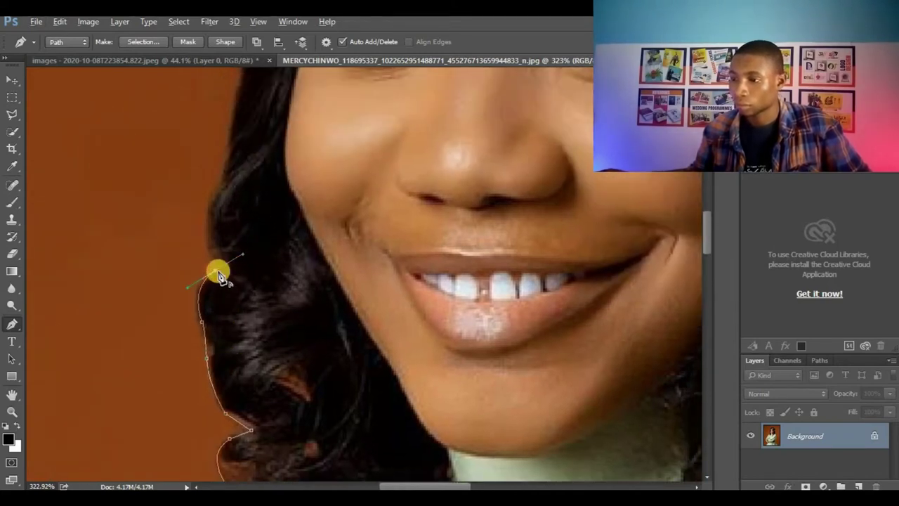
alt+click(216, 271)
click(228, 271)
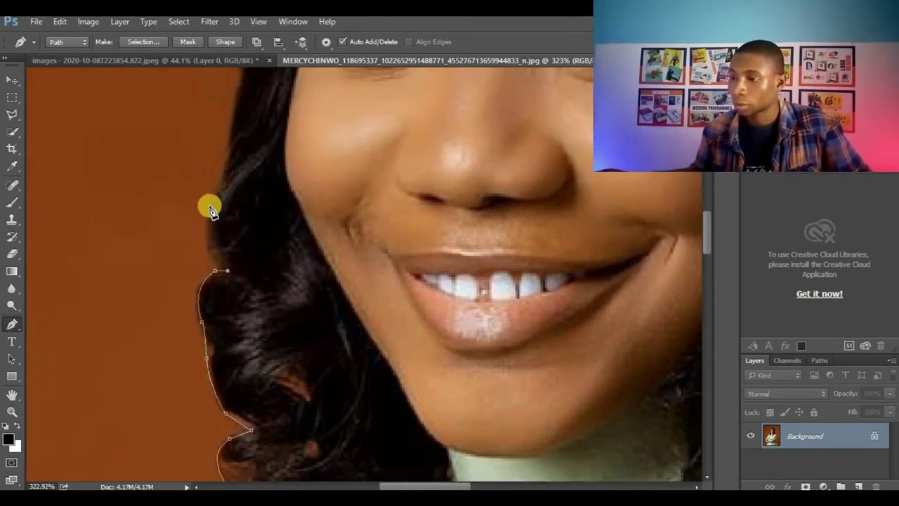
Step: Trace the curl bulge beside the cheek with a curved segment, then extend the path up the straighter hair edge above it
click(219, 192)
drag(219, 193, 255, 152)
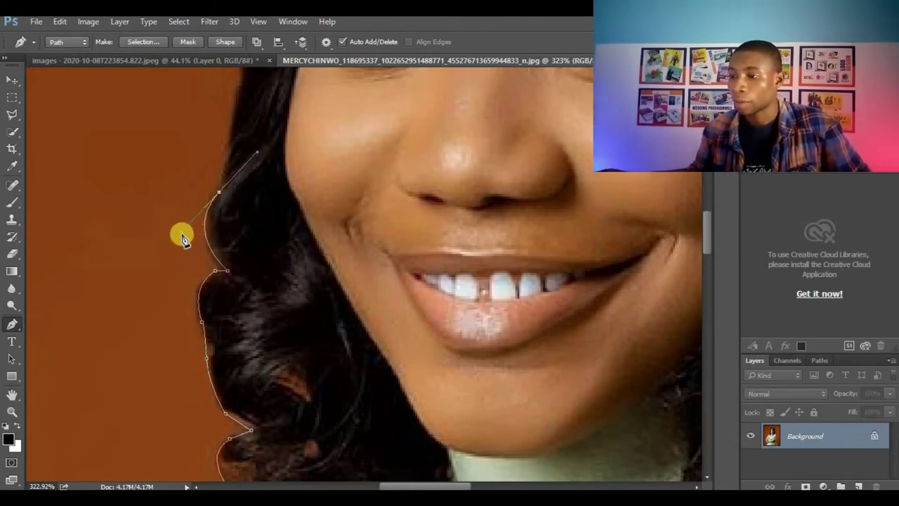
mouse_move(183, 238)
mouse_down()
mouse_move(195, 237)
mouse_move(181, 239)
mouse_move(186, 249)
mouse_up()
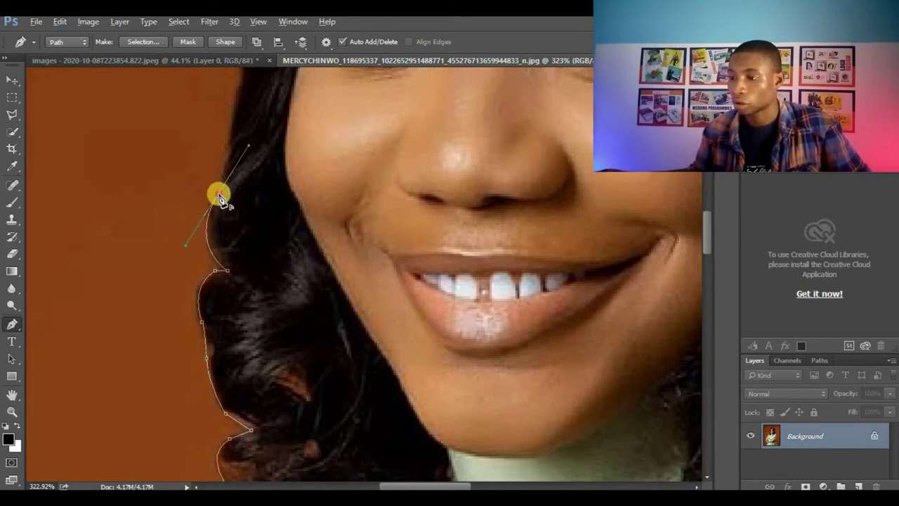
click(236, 107)
key(space)
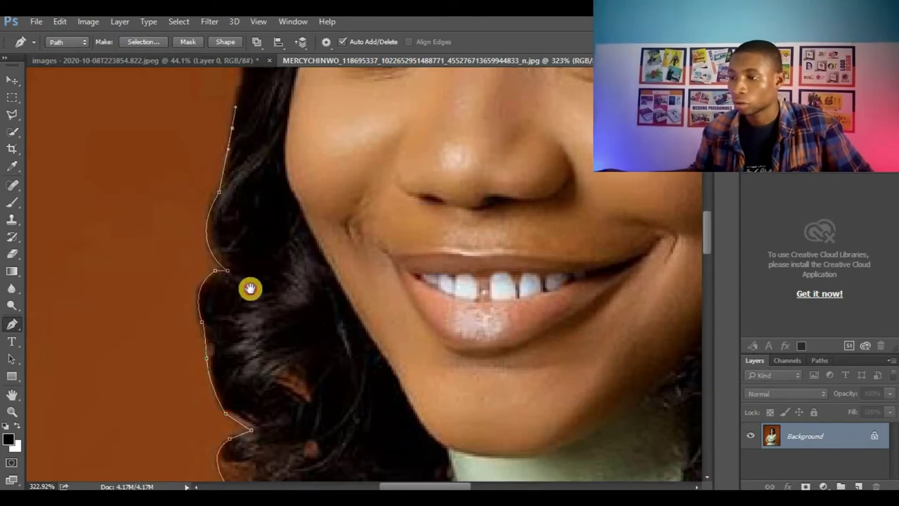
Step: Extend the path along the hair beside the eye to the lower edge of the beret, ending in a corner anchor
scroll(250, 288, up, 5)
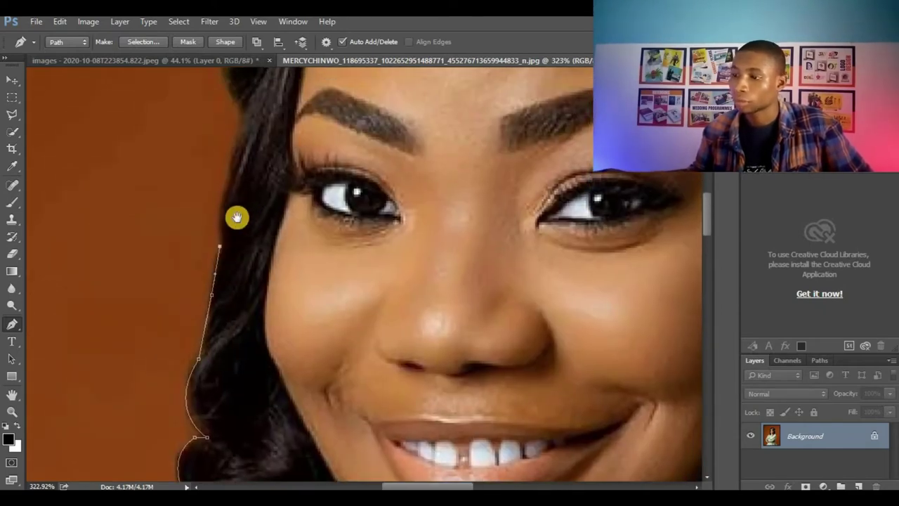
drag(237, 218, 237, 264)
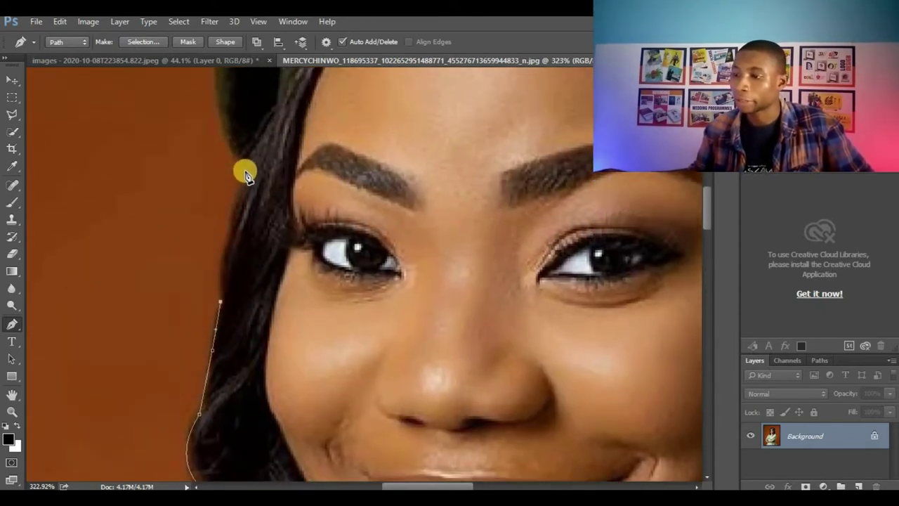
drag(244, 171, 261, 128)
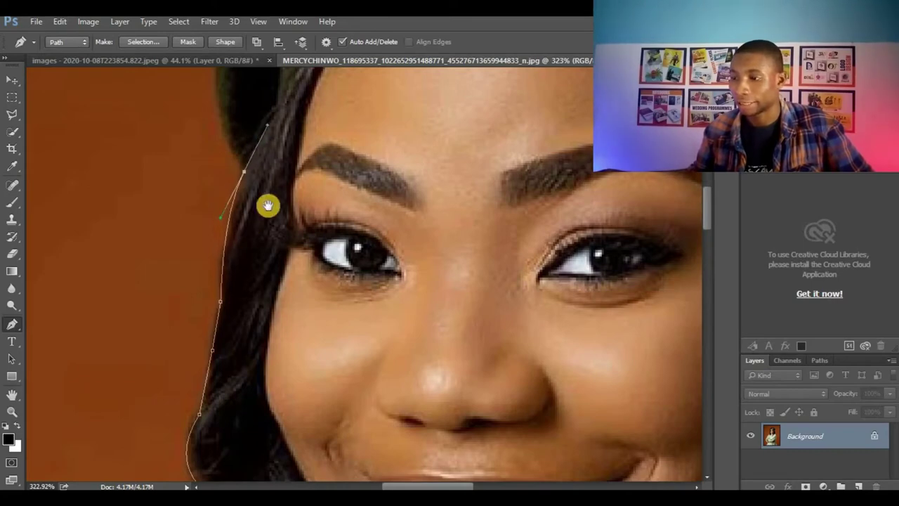
scroll(273, 281, up, 3)
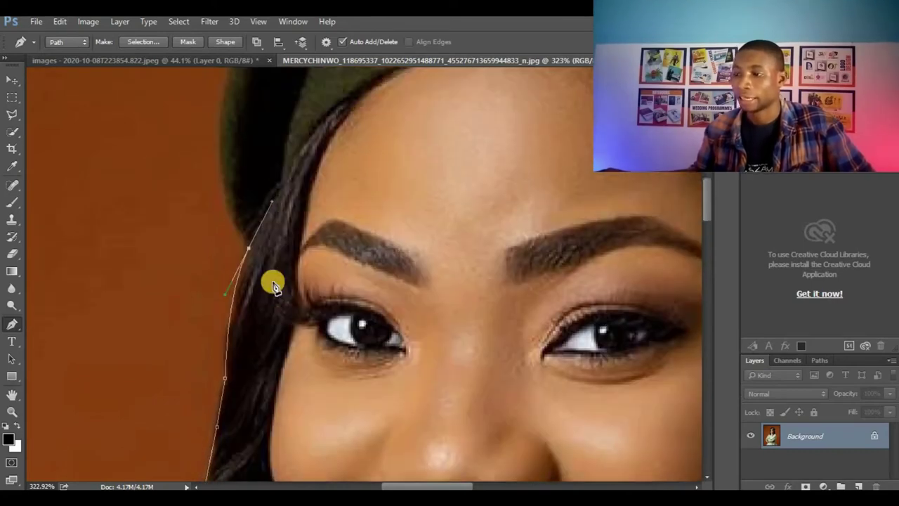
click(246, 247)
Step: Trace the outer edge of the beret upward from the hair with two long curved segments, ending in a corner anchor
drag(254, 206, 249, 311)
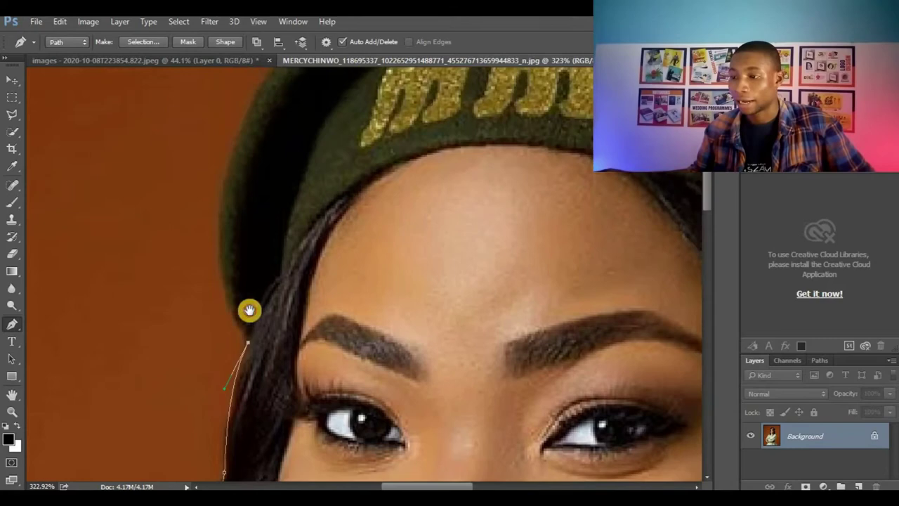
drag(216, 218, 242, 140)
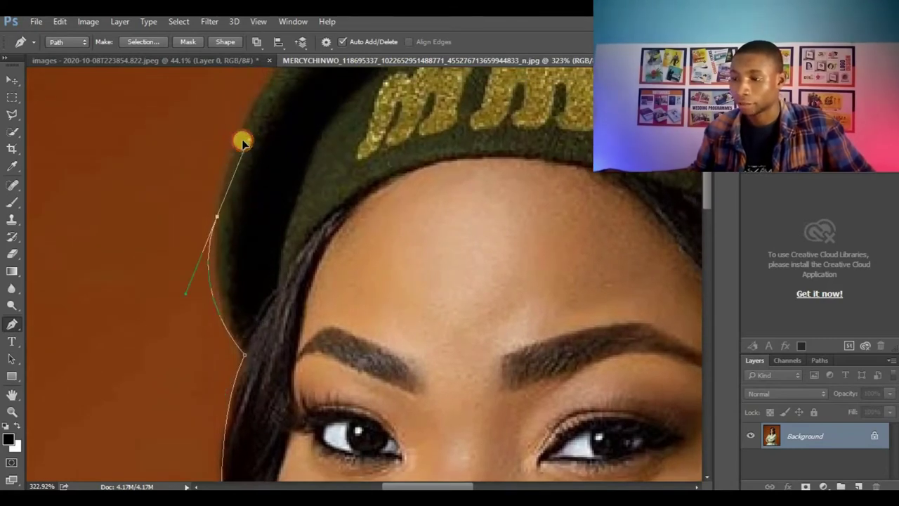
drag(200, 244, 127, 303)
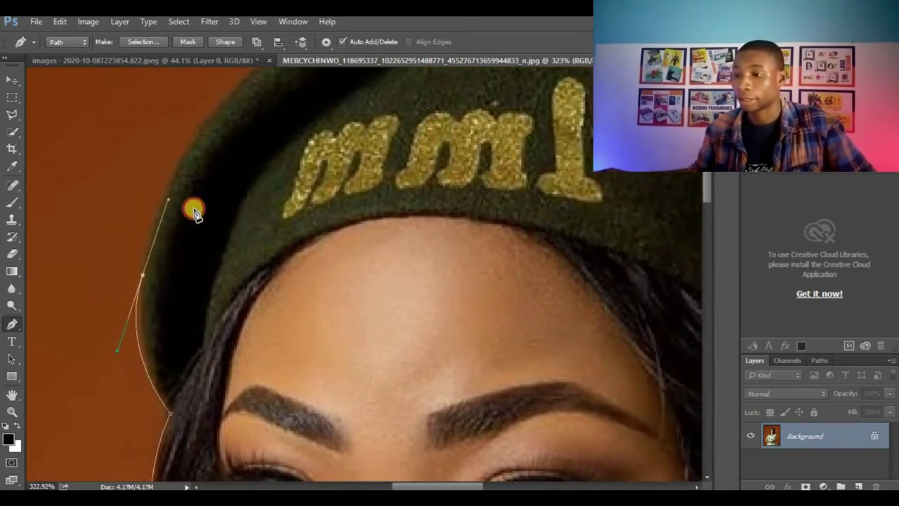
drag(209, 204, 206, 274)
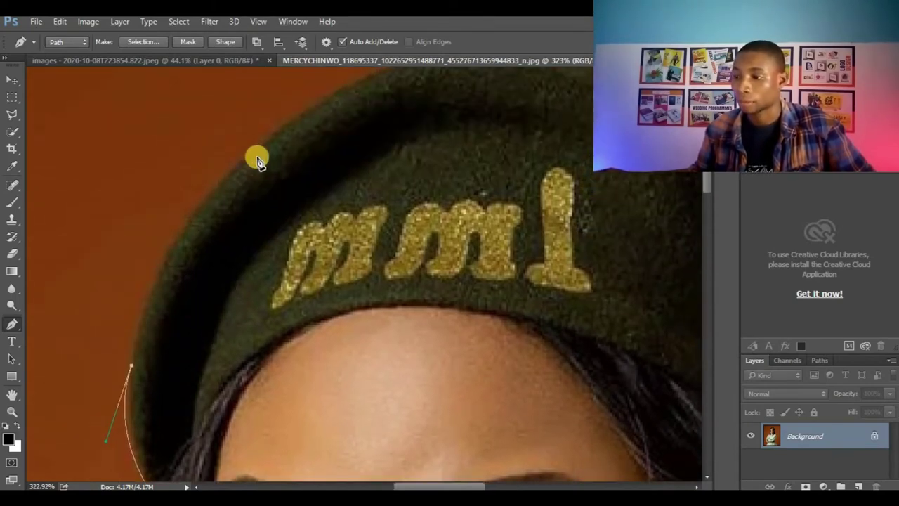
drag(252, 154, 358, 80)
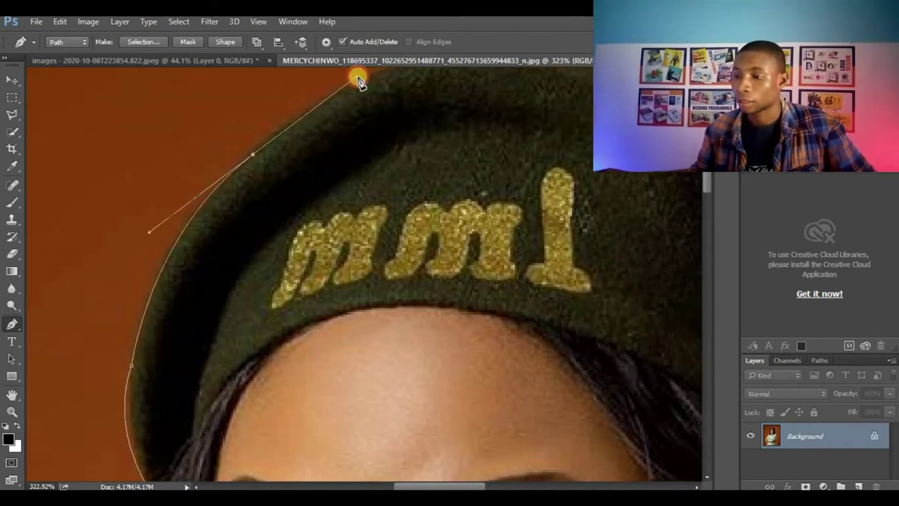
click(254, 157)
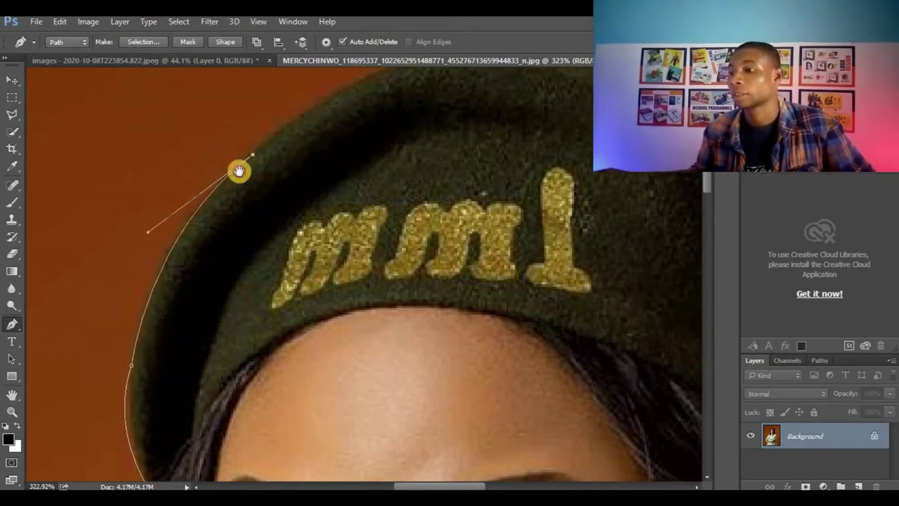
Step: Carry the path over the top of the beret to the shallow dip above the gold lettering, using curved segments and corner anchors
scroll(236, 170, right, 5)
scroll(235, 170, up, 2)
drag(278, 134, 376, 138)
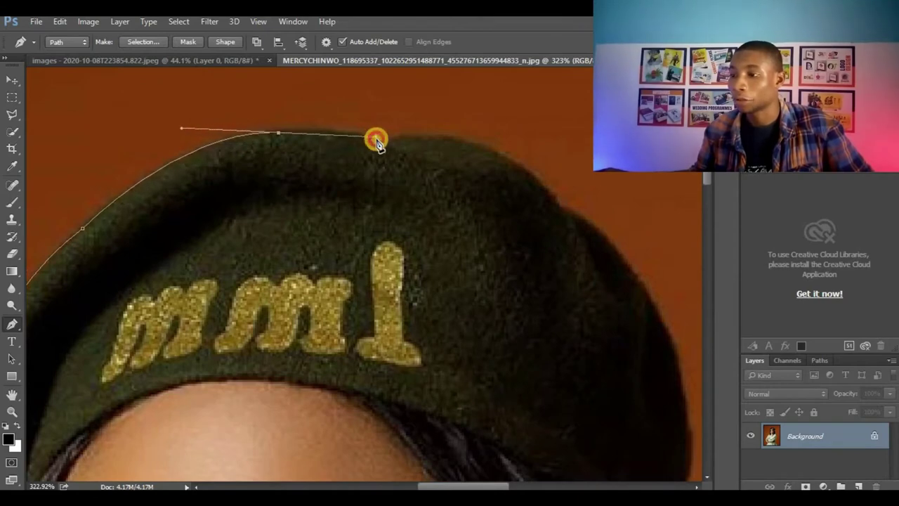
click(278, 133)
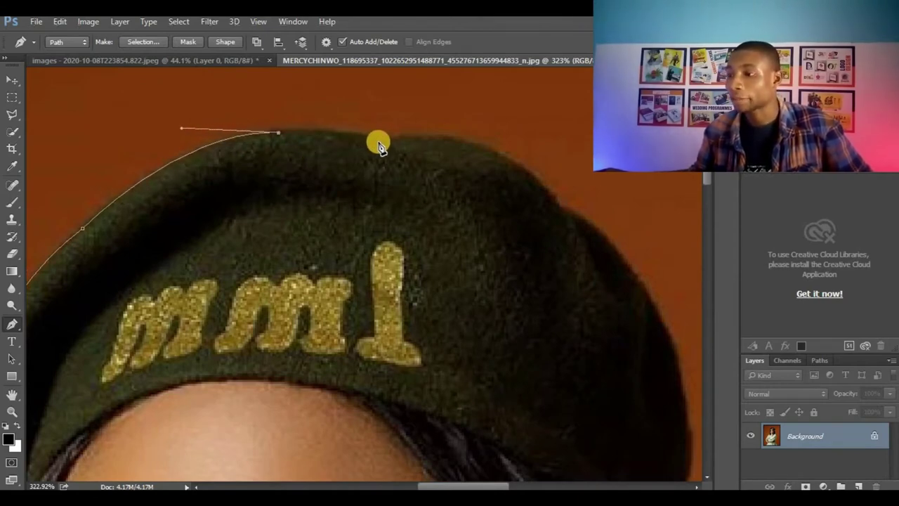
drag(379, 142, 406, 154)
key(space)
drag(434, 192, 283, 179)
click(229, 129)
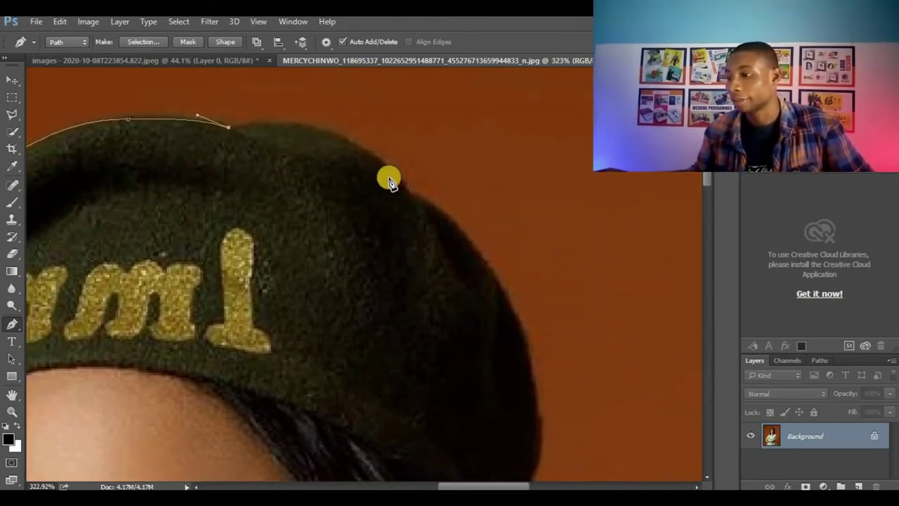
Step: Trace the beret from the dip to the crease and partway down its far side with two curved segments joined by a corner anchor
drag(410, 194, 477, 294)
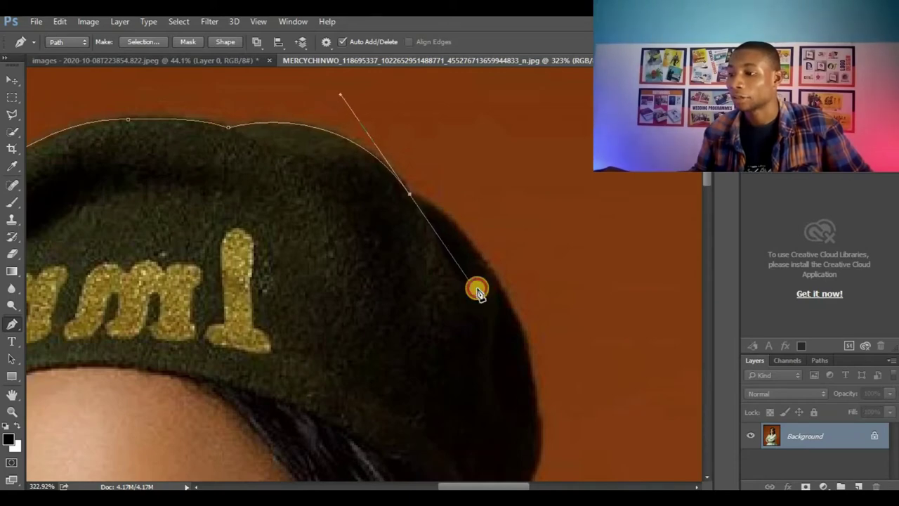
drag(437, 223, 316, 186)
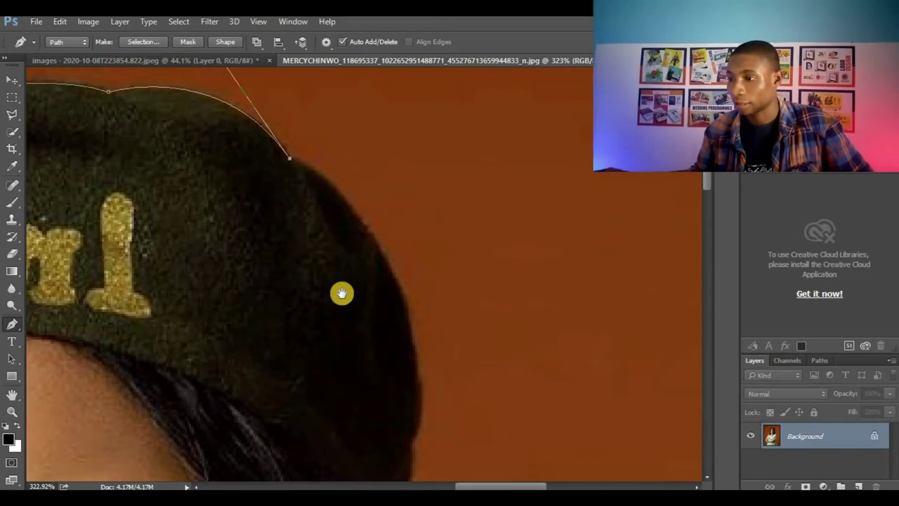
scroll(301, 157, down, 4)
scroll(301, 156, right, 1)
drag(372, 188, 399, 303)
Step: Continue the path down the far side of the beret to where it meets the hair, with two curved segments and corner anchors between them
drag(310, 209, 307, 345)
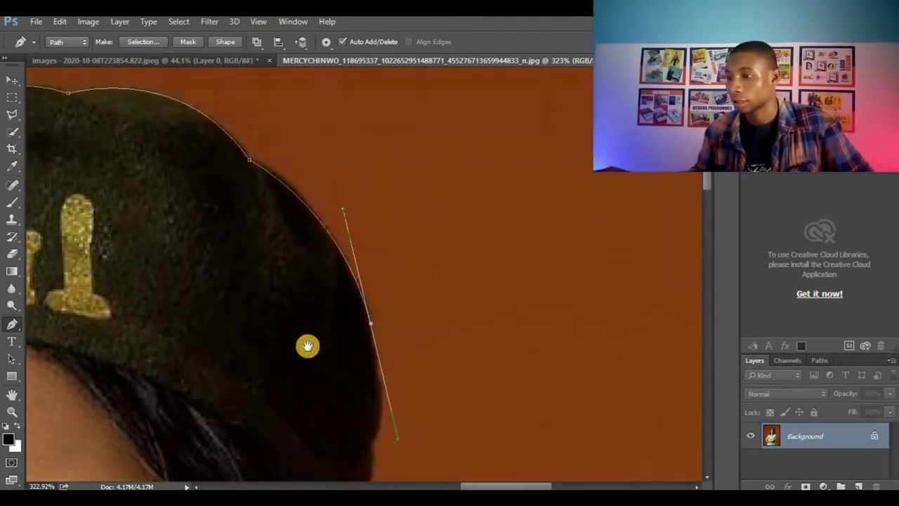
drag(361, 361, 566, 385)
drag(211, 305, 293, 221)
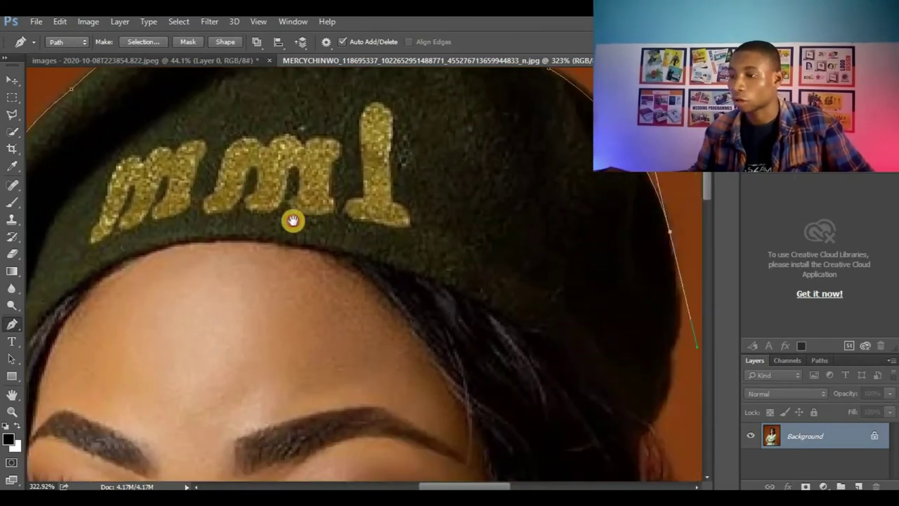
drag(411, 360, 204, 316)
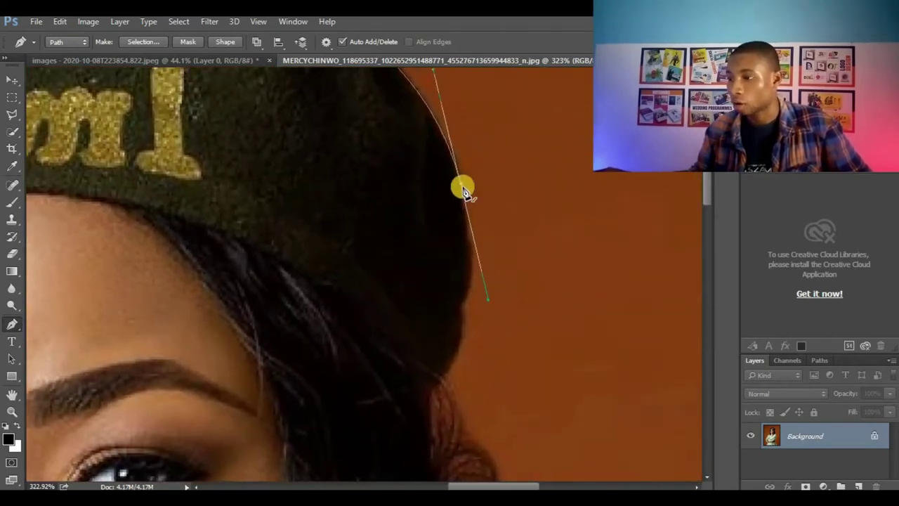
alt+click(461, 186)
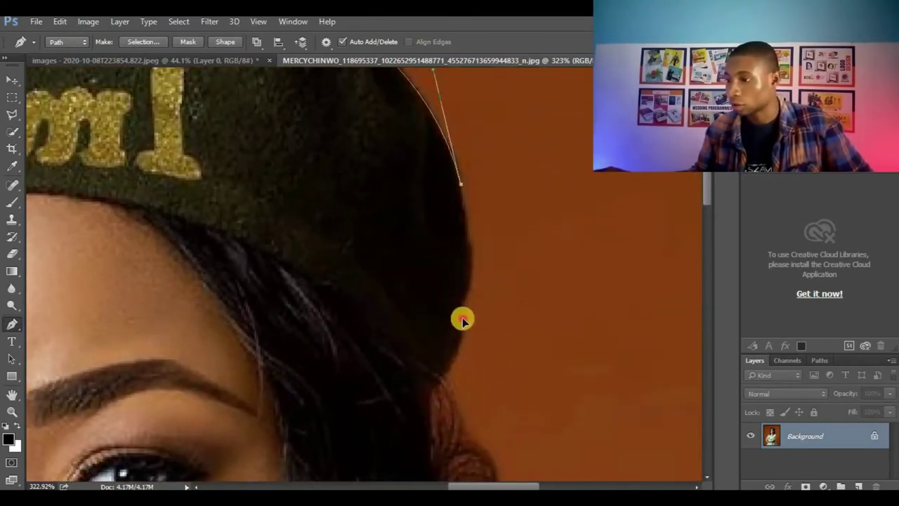
drag(463, 319, 443, 356)
drag(451, 265, 417, 133)
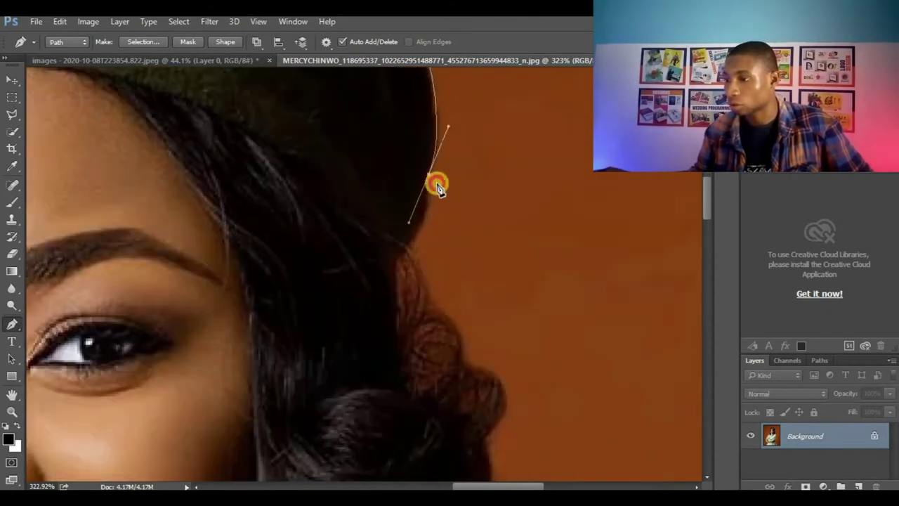
alt+click(429, 175)
drag(411, 244, 381, 275)
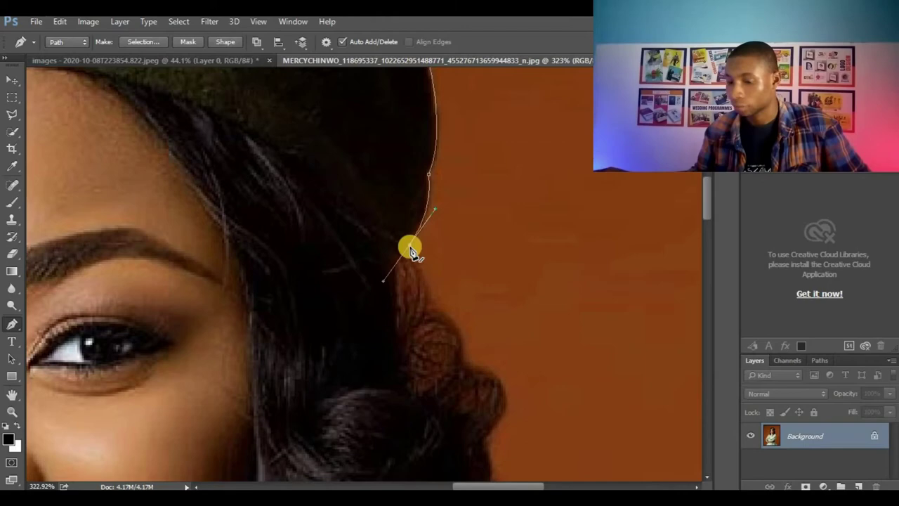
Step: Trace the three thin reddish hair bulges below the beret with curved segments joined by corner anchors
drag(429, 301, 354, 174)
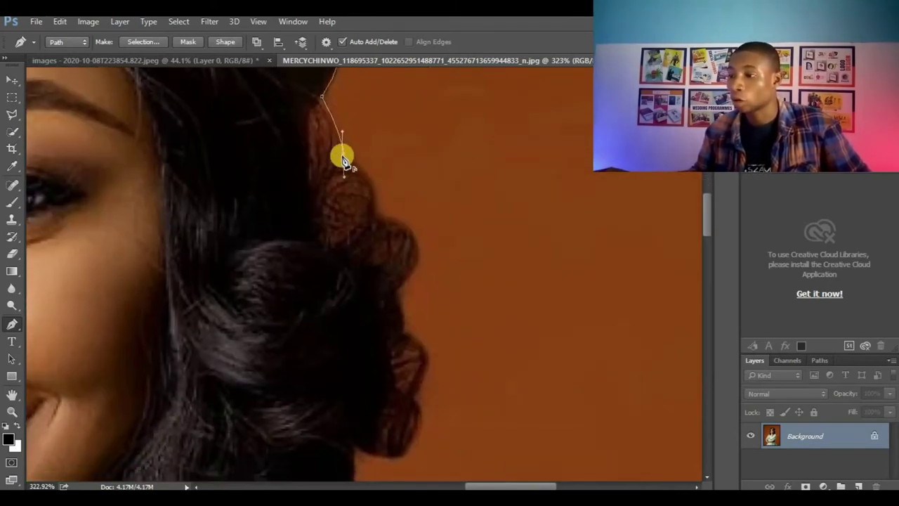
alt+click(343, 155)
drag(374, 212, 366, 246)
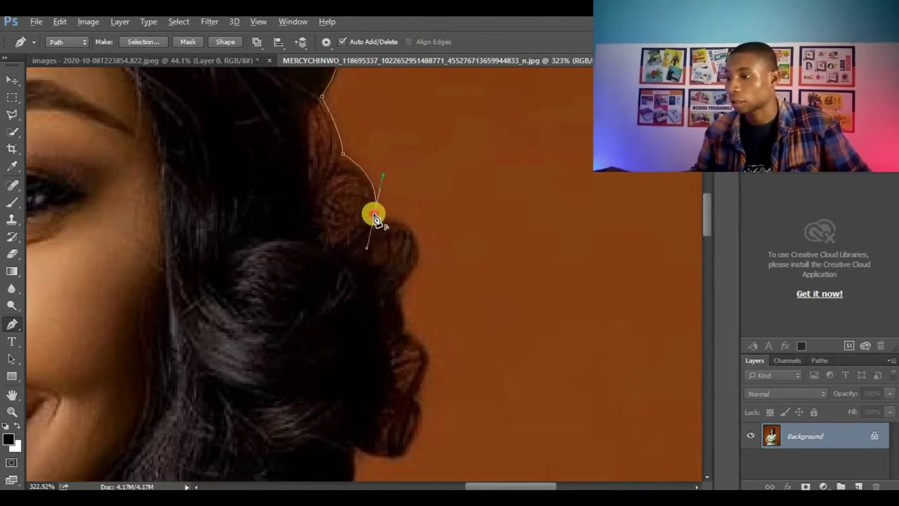
alt+click(374, 212)
drag(396, 292, 335, 351)
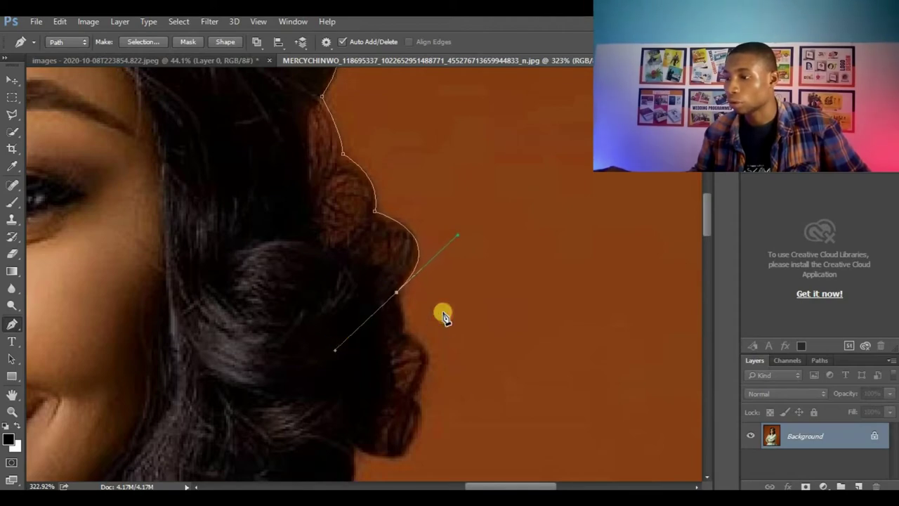
scroll(351, 158, down, 5)
scroll(351, 158, right, 2)
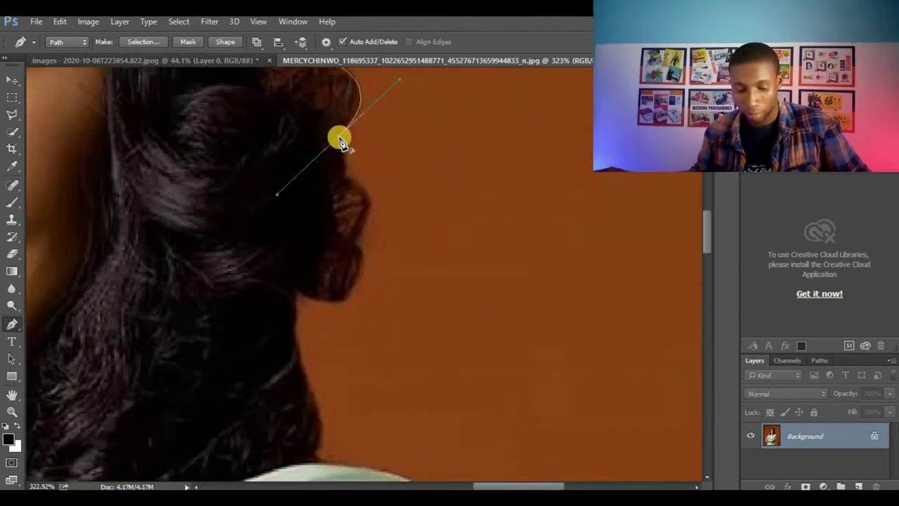
Step: Continue the path around the remaining hair bulges down to the underside of the lowest one, with curved segments joined by corner anchors
alt+click(340, 138)
drag(347, 181, 342, 200)
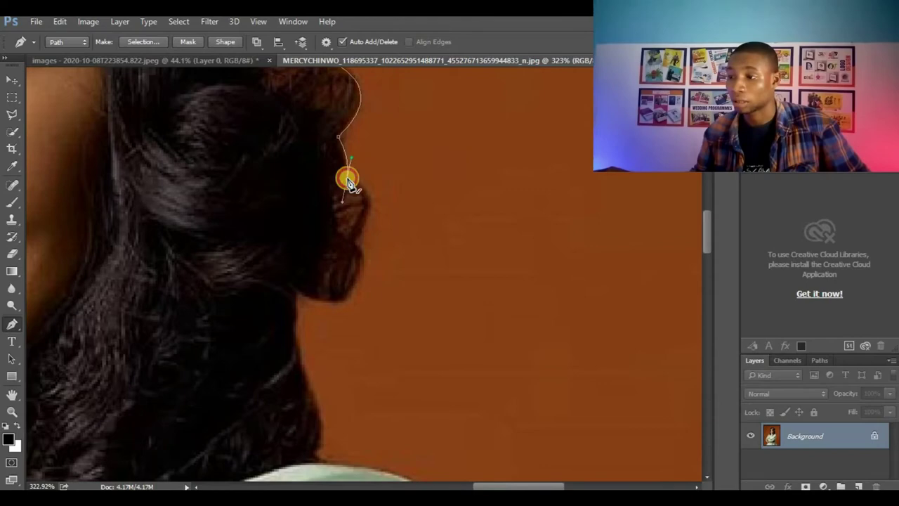
alt+click(347, 180)
drag(354, 245, 318, 299)
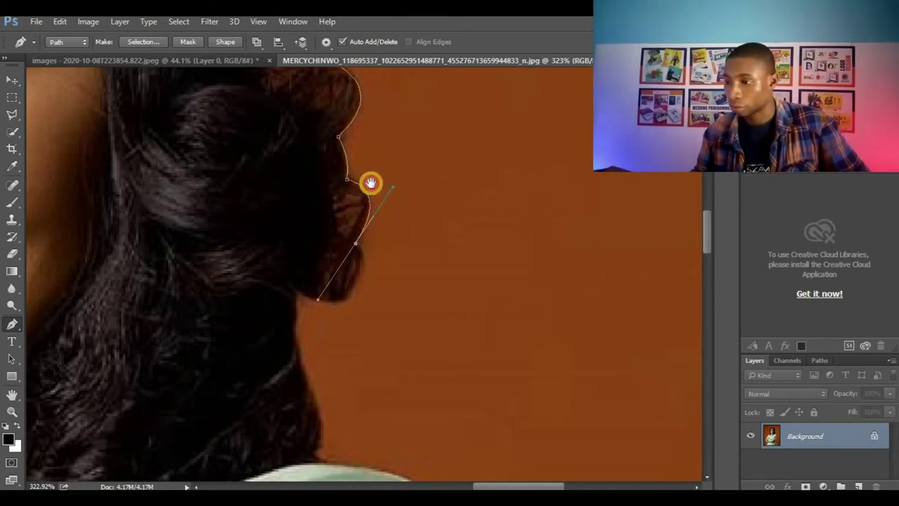
scroll(365, 165, down, 3)
alt+click(355, 134)
drag(328, 194, 279, 207)
alt+click(327, 194)
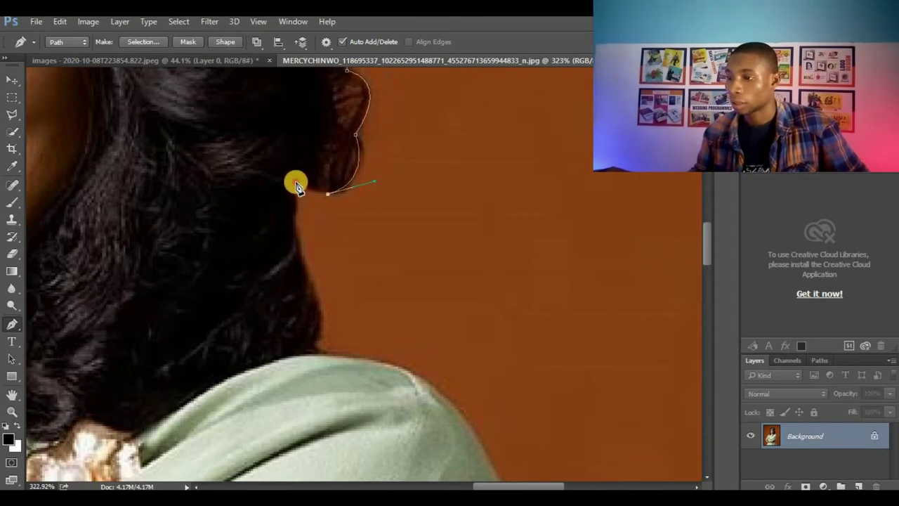
Step: Trace the back edge of the hair from the lowest bulge down to where it meets the green shoulder, ending in a corner anchor
scroll(319, 182, down, 2)
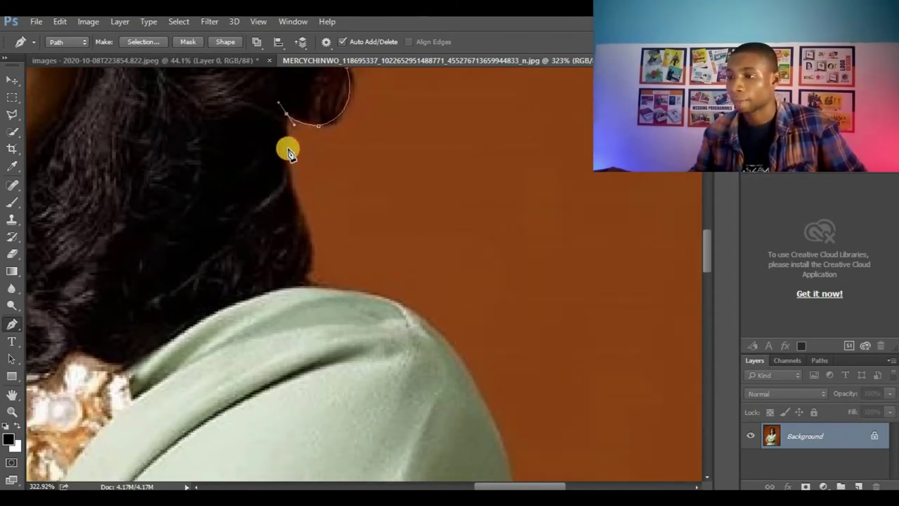
alt+click(292, 121)
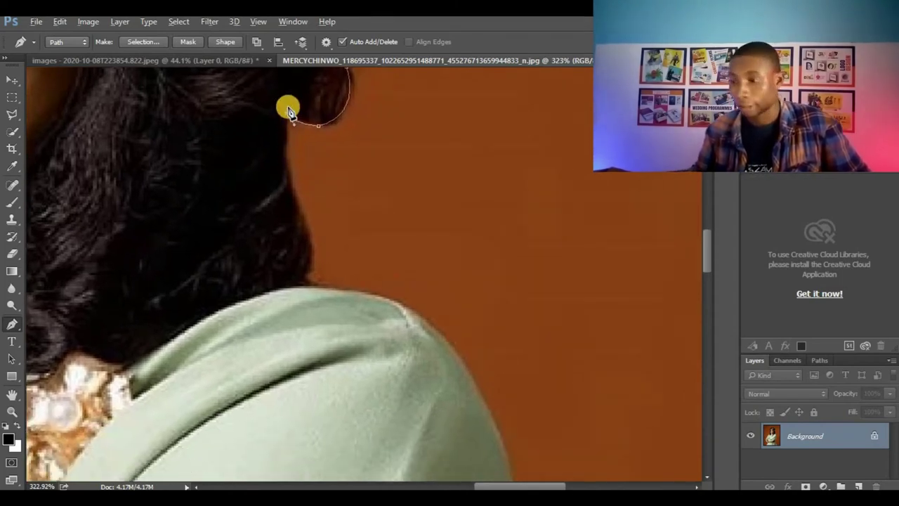
click(286, 165)
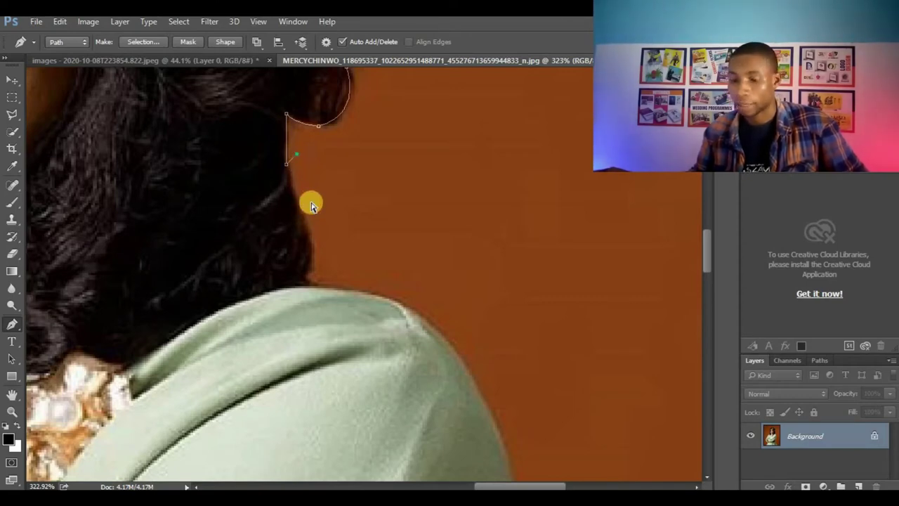
scroll(298, 171, down, 2)
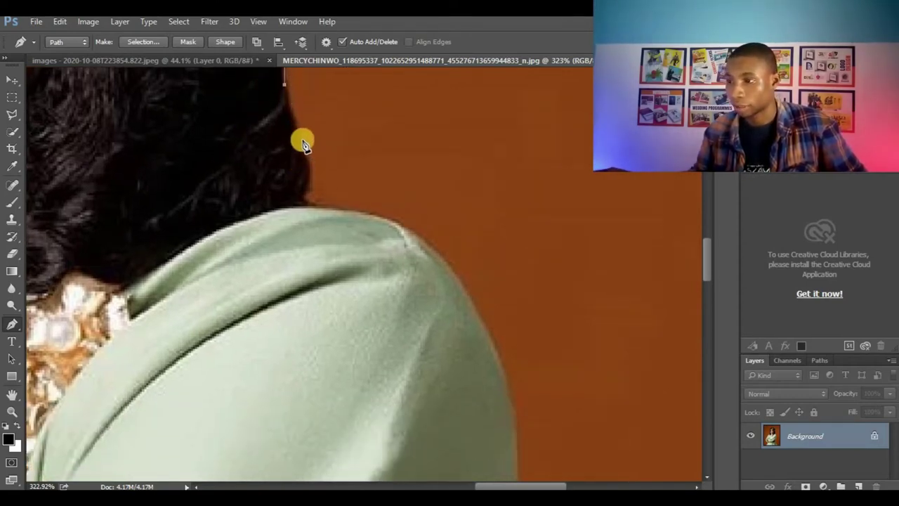
click(301, 144)
click(308, 199)
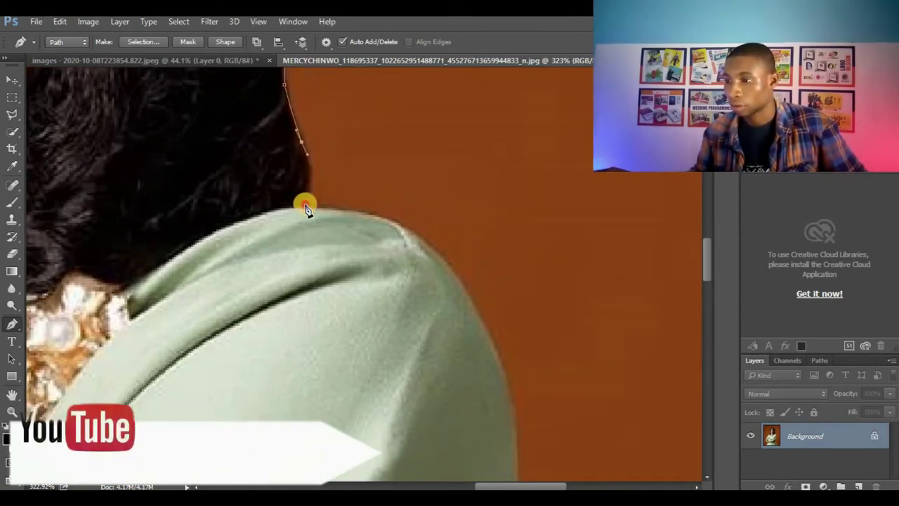
drag(299, 210, 299, 85)
alt+click(299, 85)
Step: Trace the shoulder and upper sleeve with long curved segments, and adjust the direction handle to fit the curve to the sleeve edge
drag(430, 129, 465, 172)
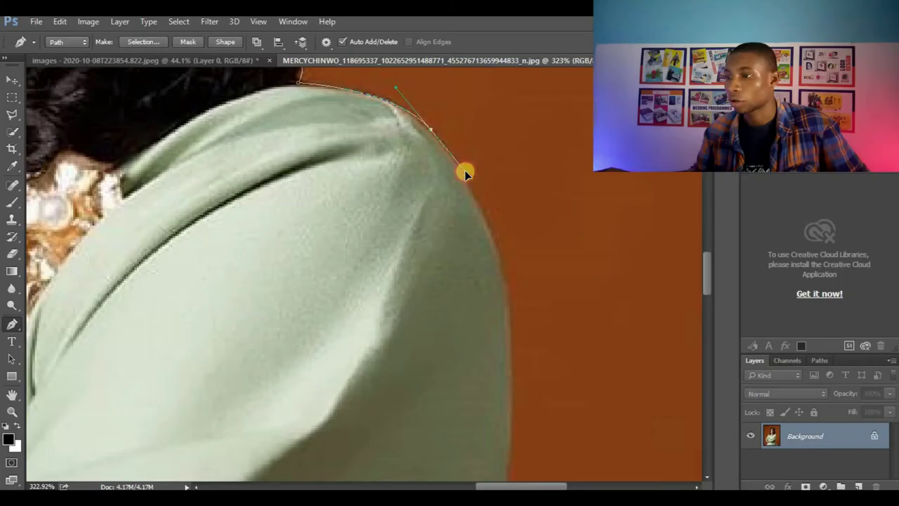
scroll(504, 211, down, 3)
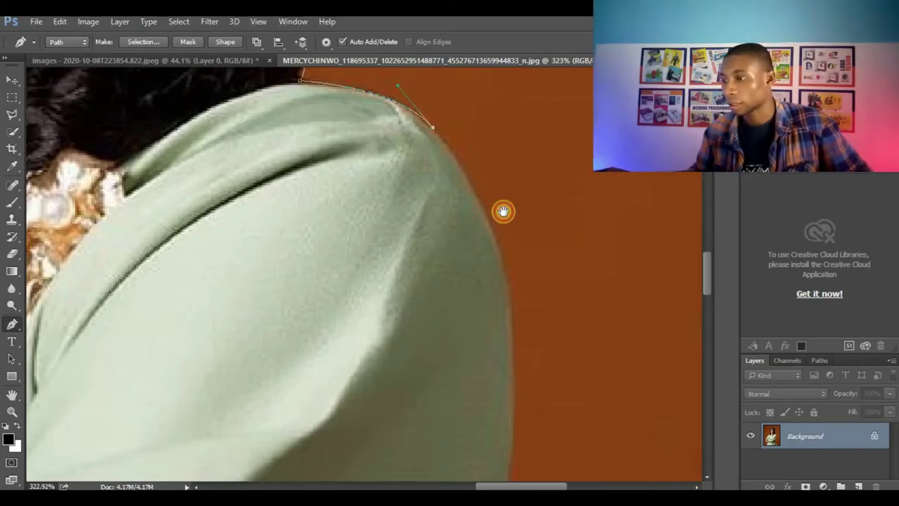
drag(513, 322, 529, 413)
drag(526, 482, 507, 424)
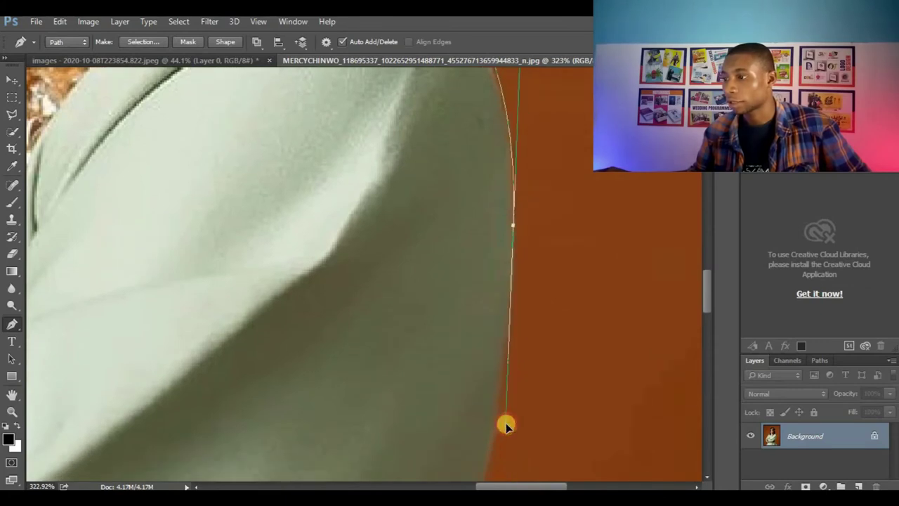
drag(480, 268, 468, 431)
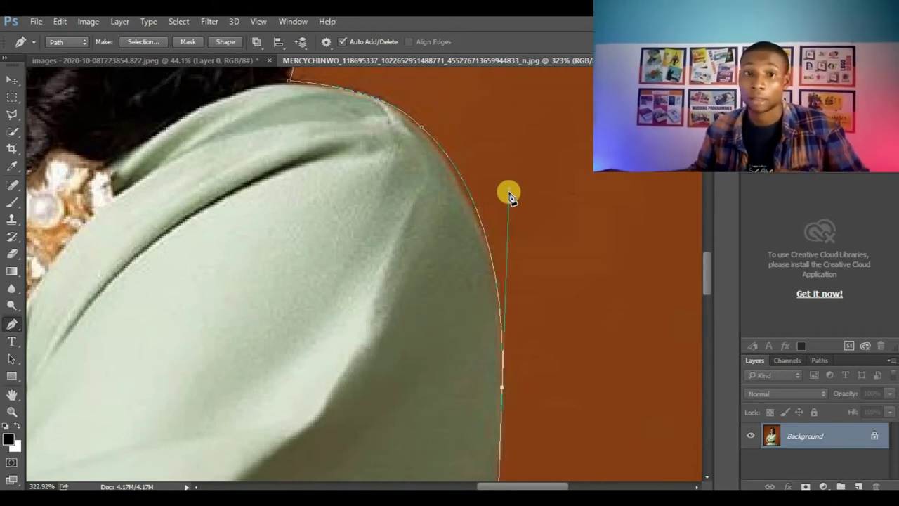
drag(510, 189, 516, 226)
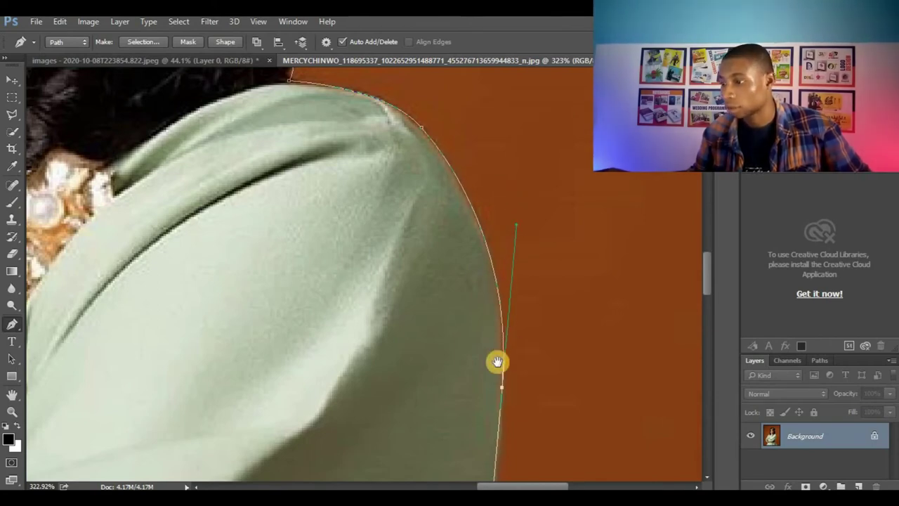
Step: Continue the path down the outer edge of the sleeve to the bend above its underside fold, using curved segments
drag(498, 363, 496, 147)
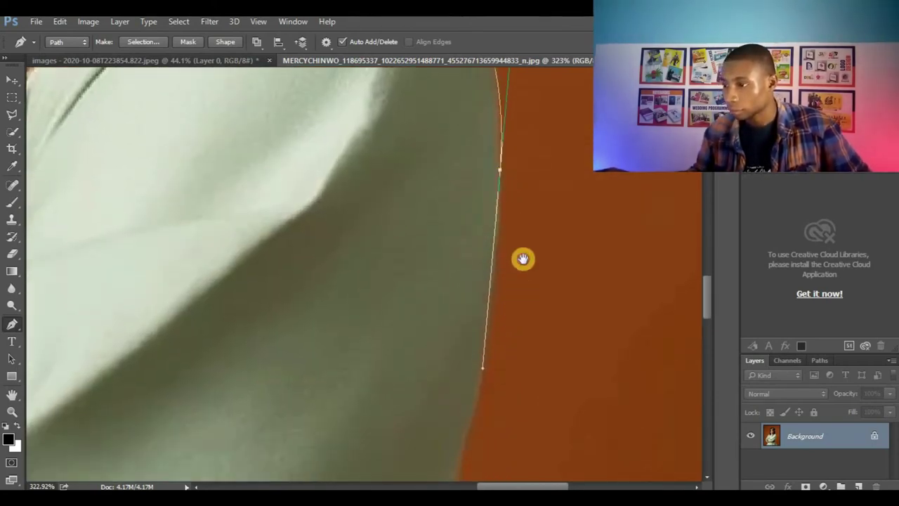
drag(523, 259, 534, 199)
click(510, 111)
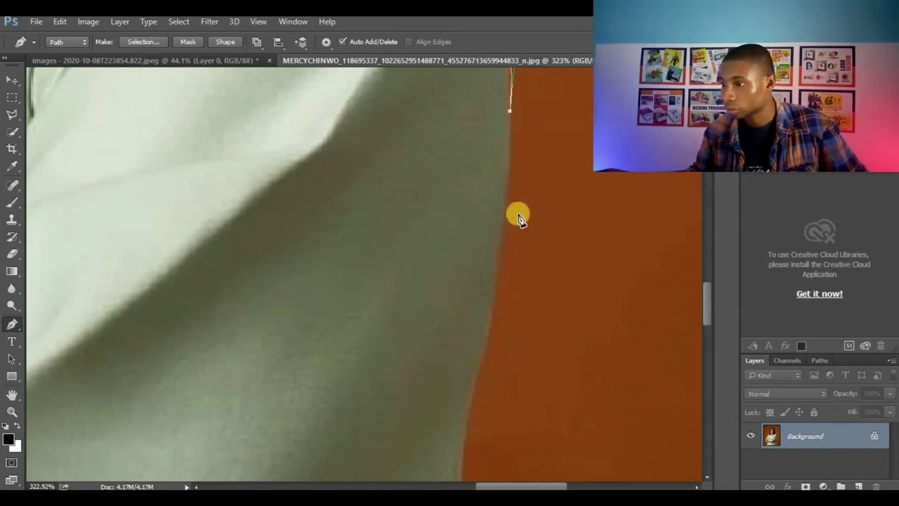
drag(493, 305, 482, 344)
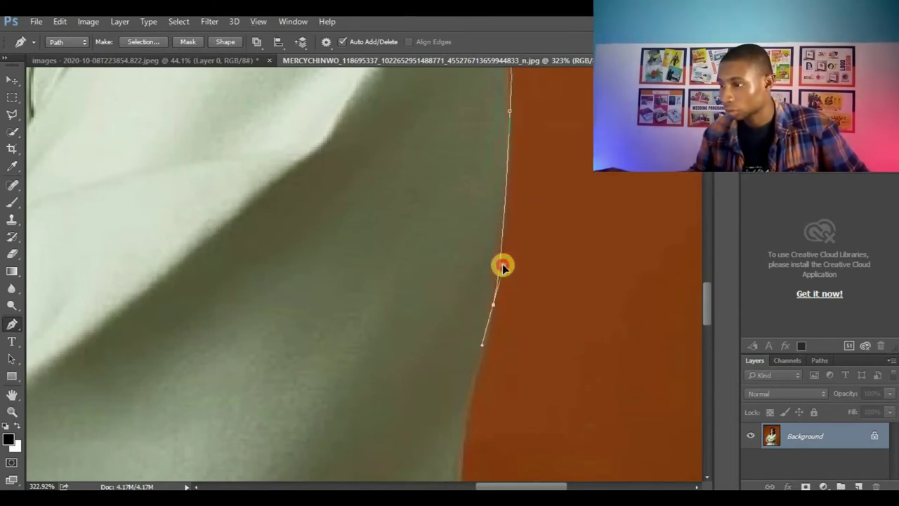
drag(513, 367, 537, 165)
drag(486, 255, 486, 293)
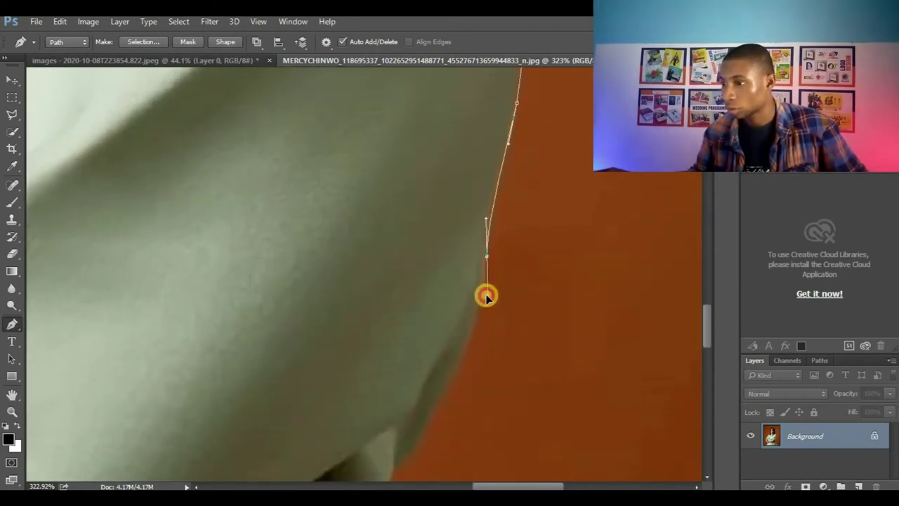
drag(483, 325, 524, 199)
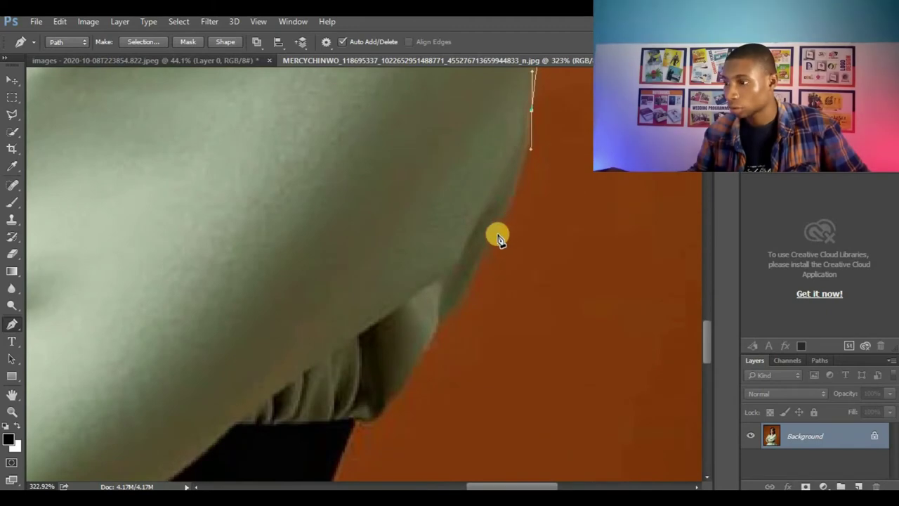
Step: Trace the sleeve's tapering lower edge around the gathered cuff corner and partway down the black waistband with curved segments
drag(493, 236, 489, 243)
click(474, 275)
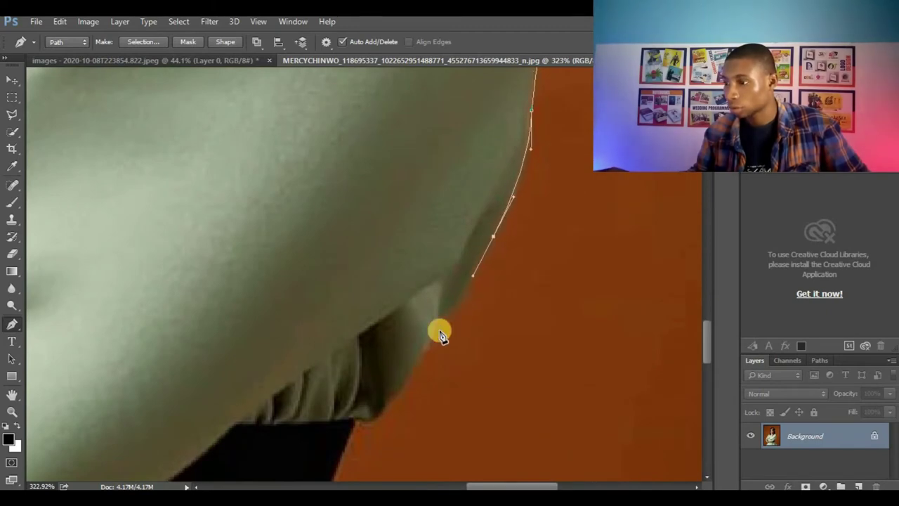
drag(438, 341, 442, 222)
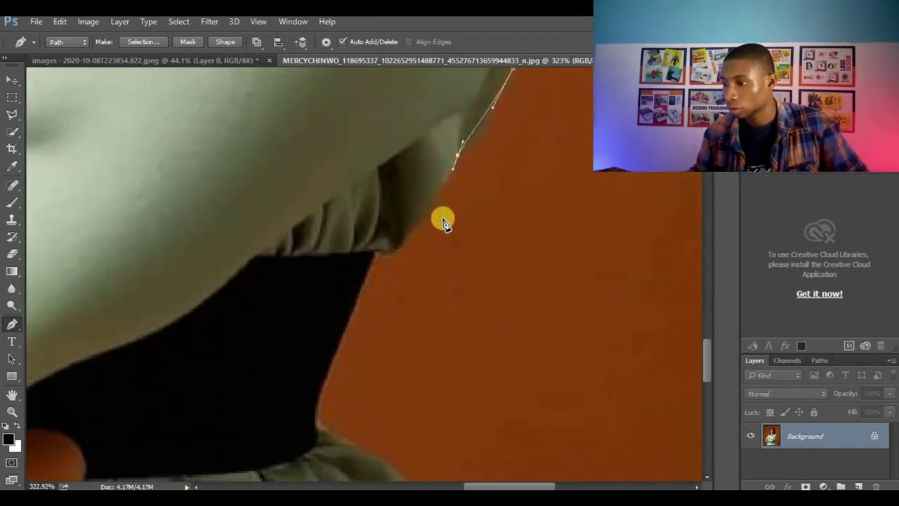
drag(401, 249, 387, 261)
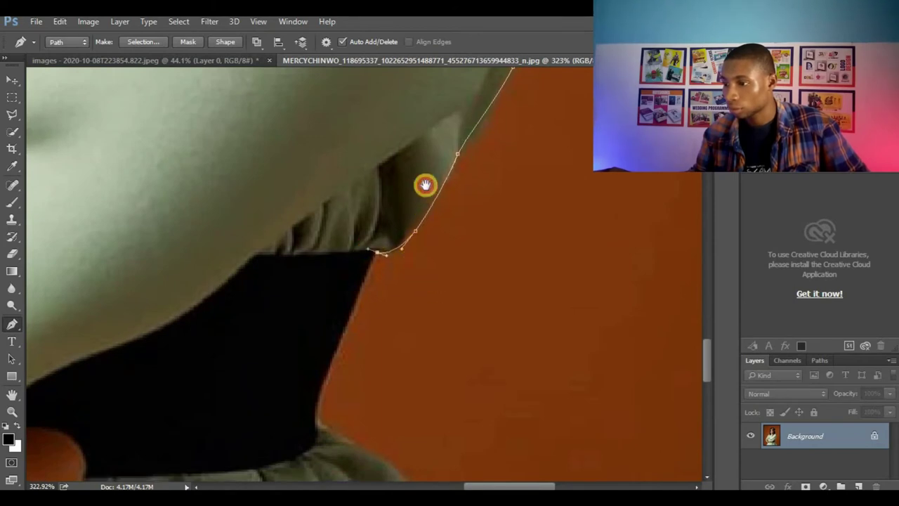
scroll(421, 183, down, 3)
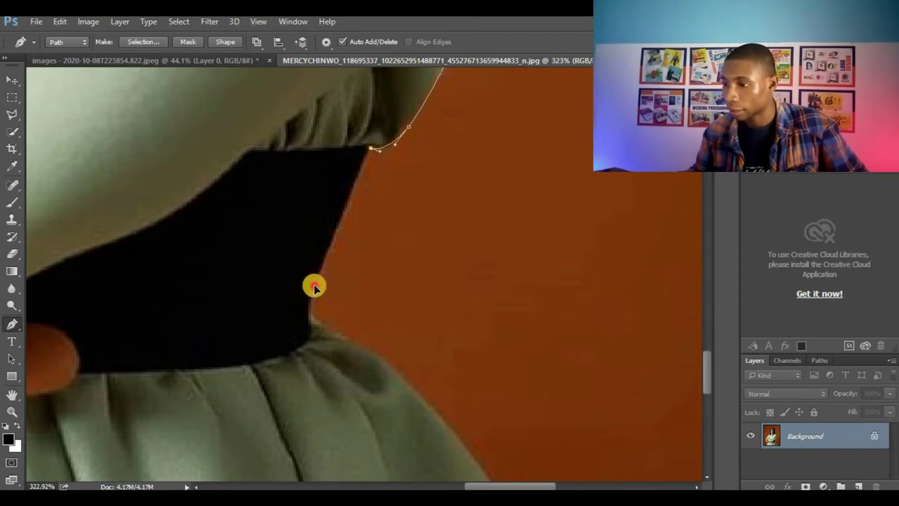
drag(315, 279, 313, 300)
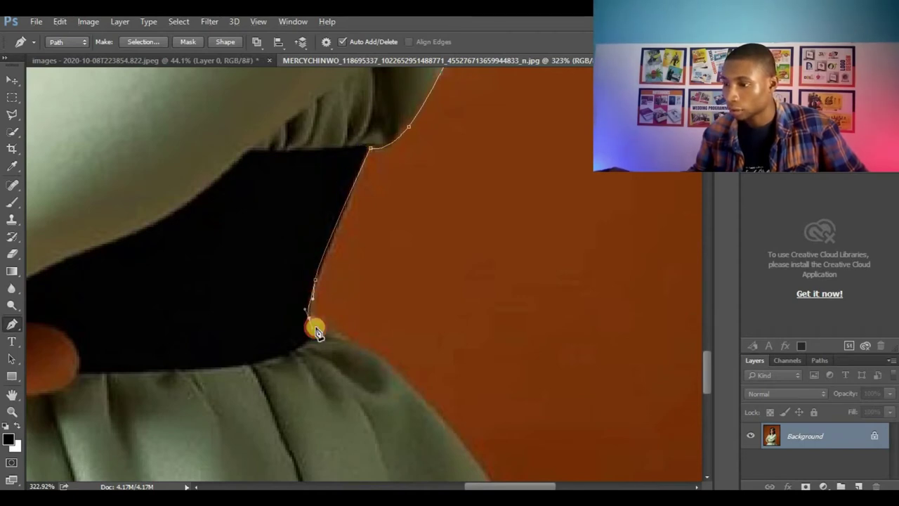
drag(316, 331, 318, 300)
click(310, 317)
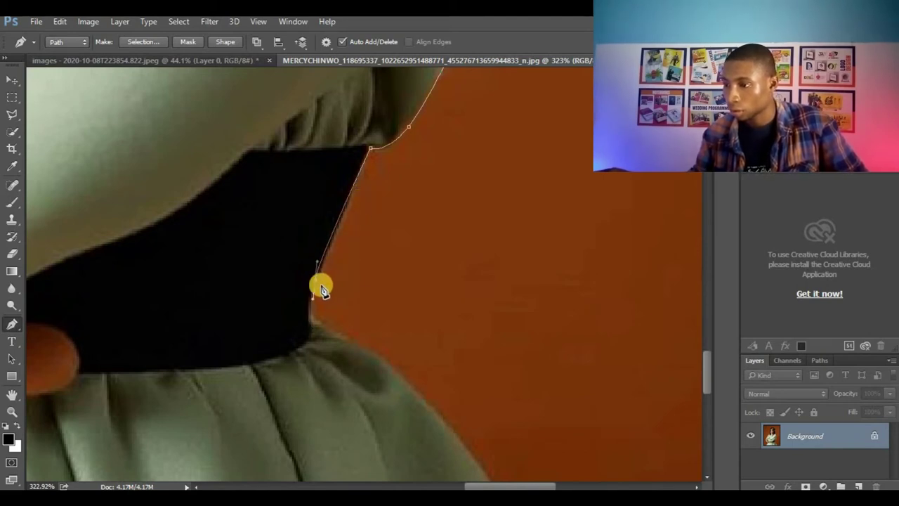
click(309, 306)
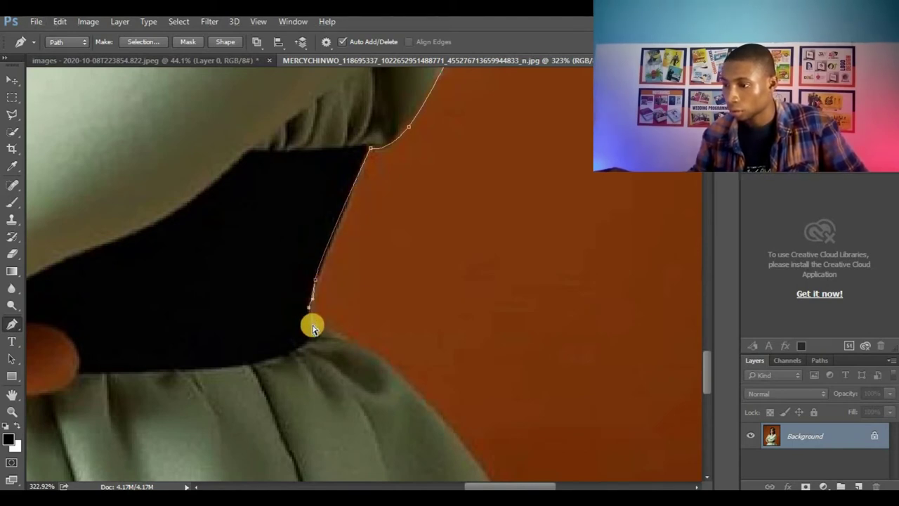
key(ctrl+z)
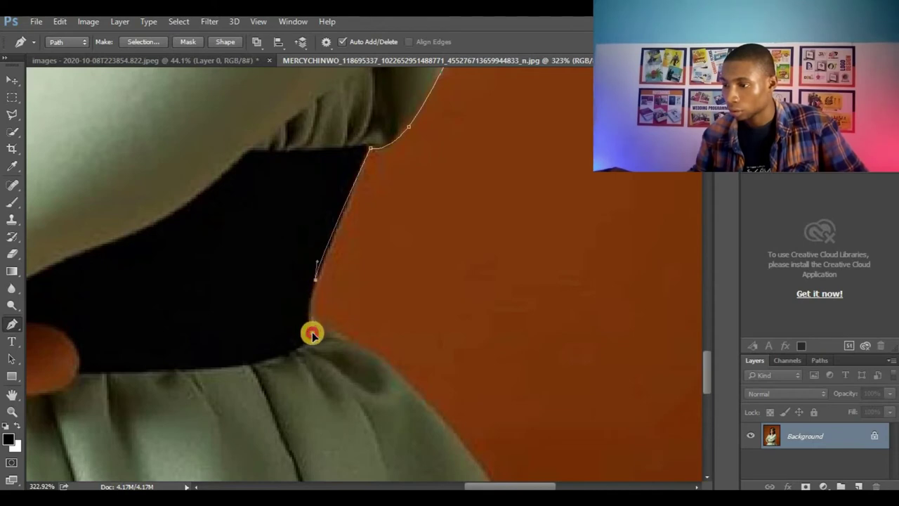
Step: Carry the path to the waistband's lower corner and over the top of the skirt with a curved segment ending in a corner anchor
click(309, 325)
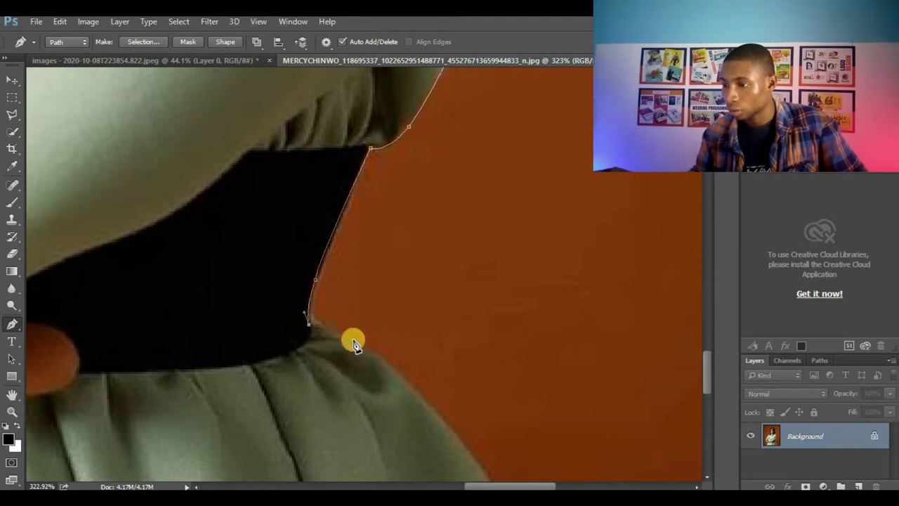
drag(356, 345, 397, 378)
click(426, 386)
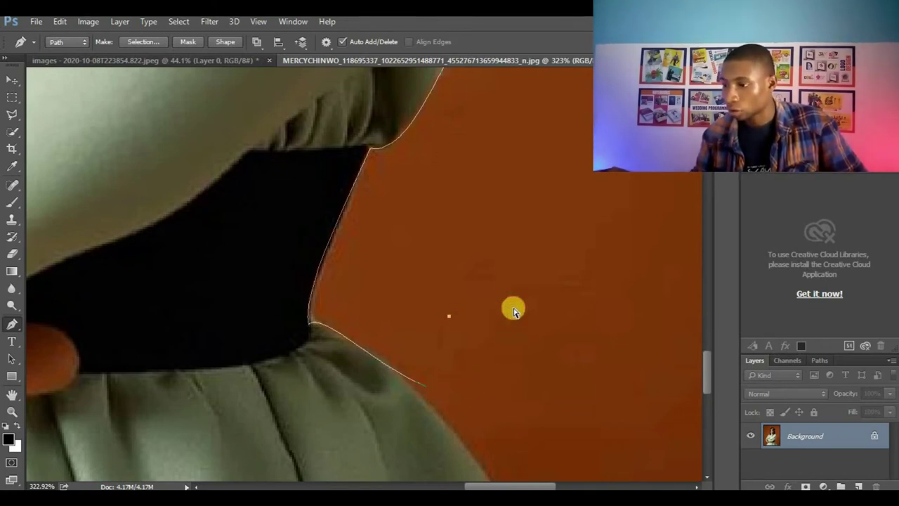
key(ctrl+z)
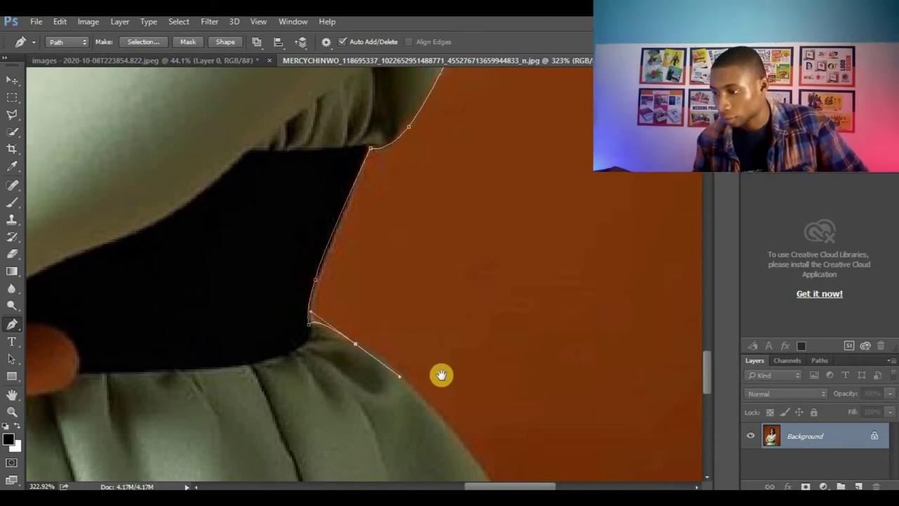
drag(441, 374, 415, 176)
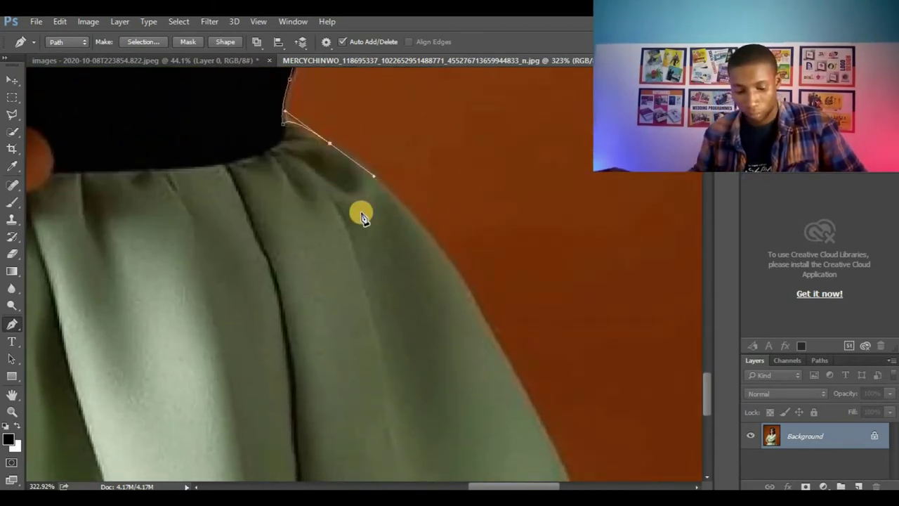
alt+click(330, 143)
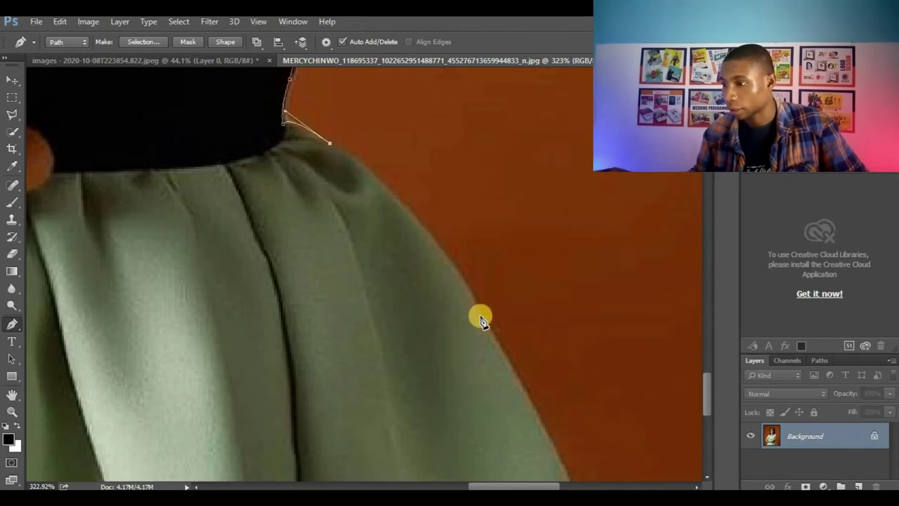
Step: Trace the skirt's outer edge down to the hem corner, with a corner anchor after the first long curved segment
drag(500, 363, 523, 414)
drag(545, 332, 447, 148)
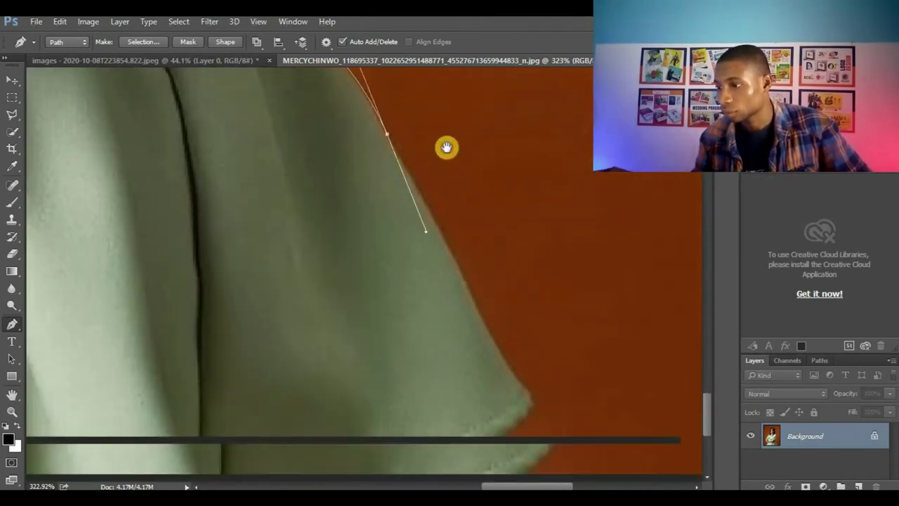
drag(476, 199, 477, 202)
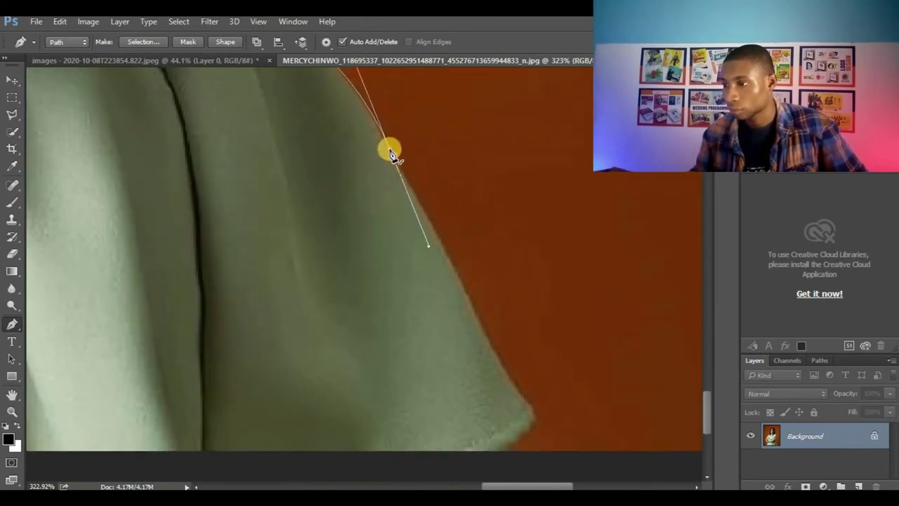
alt+click(389, 149)
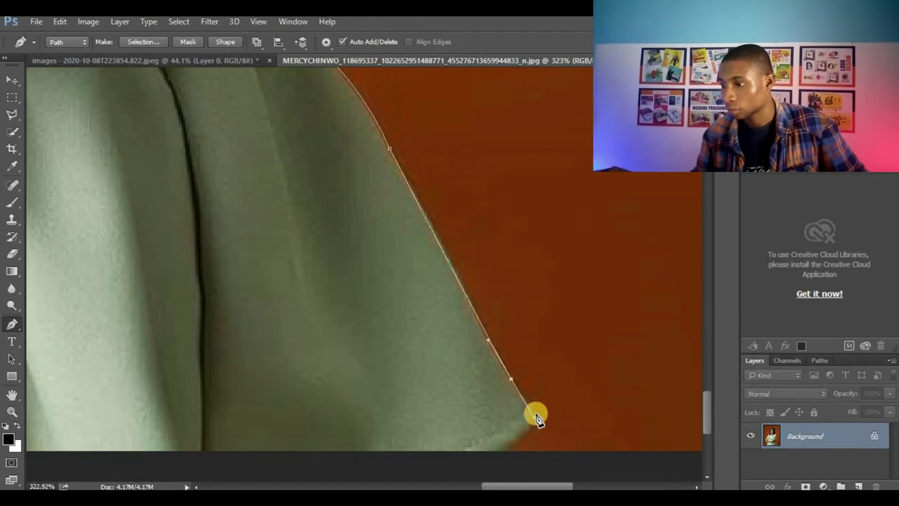
drag(578, 297, 592, 235)
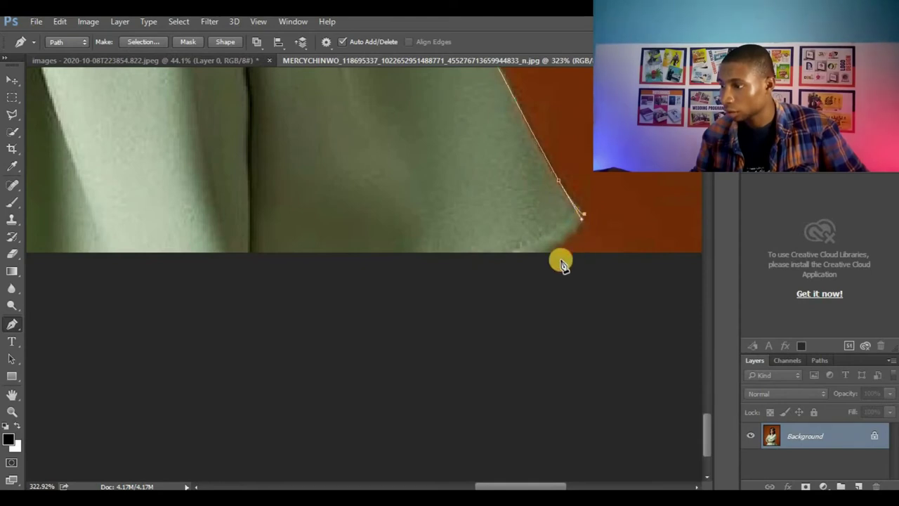
Step: Curve the path around the skirt's hem corner and close it along the bottom edge at the starting anchor on the opposite hem corner
drag(517, 268, 502, 275)
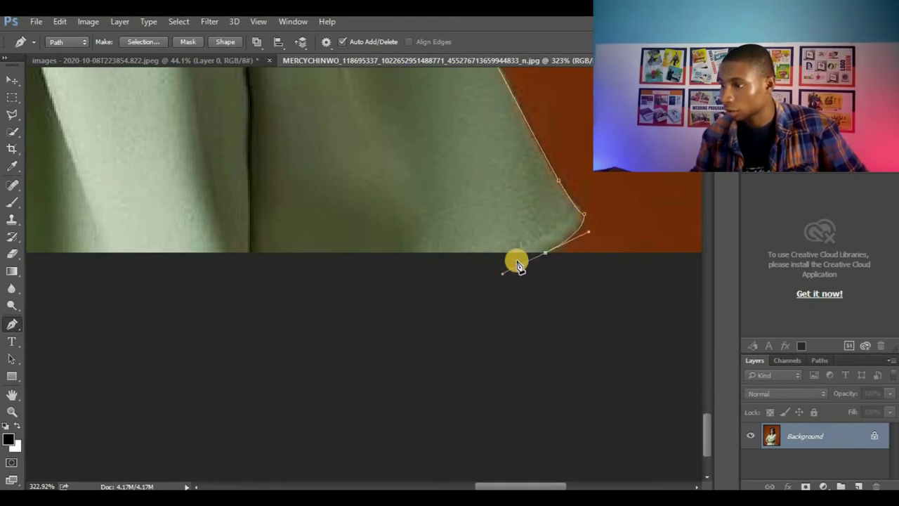
scroll(534, 227, down, 5)
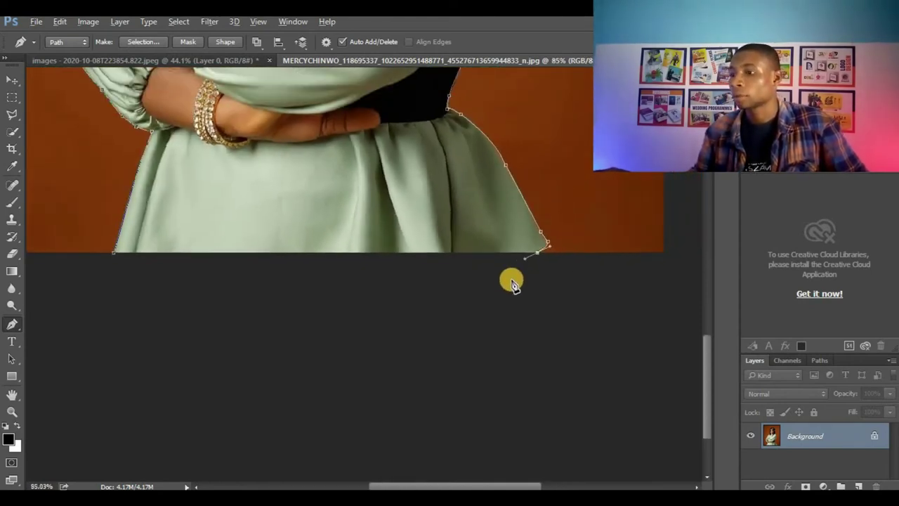
scroll(511, 283, down, 1)
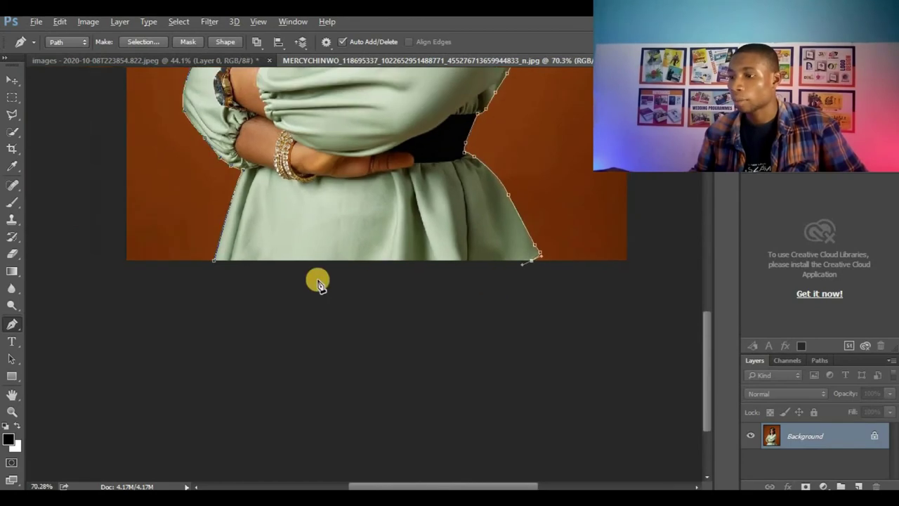
click(214, 261)
scroll(309, 321, down, 3)
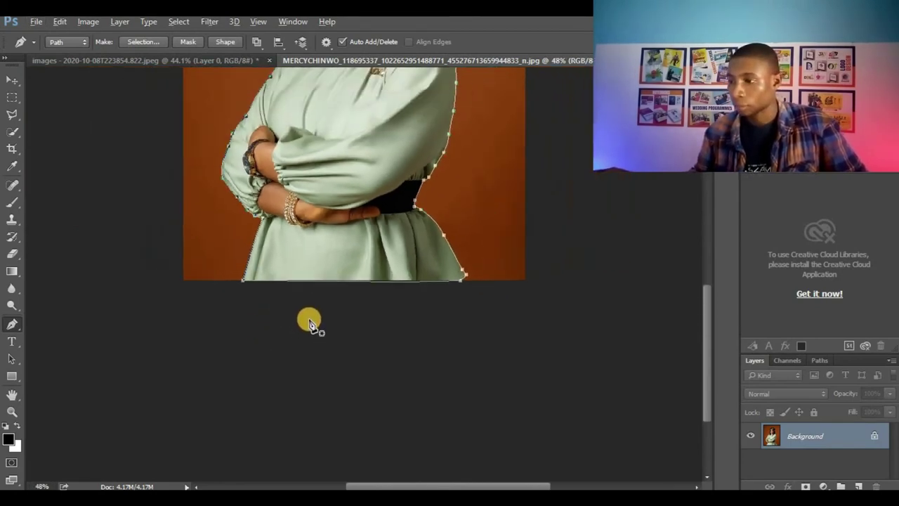
Step: Convert the closed path into a new anti-aliased selection with a feather radius of 1 pixel
right_click(362, 200)
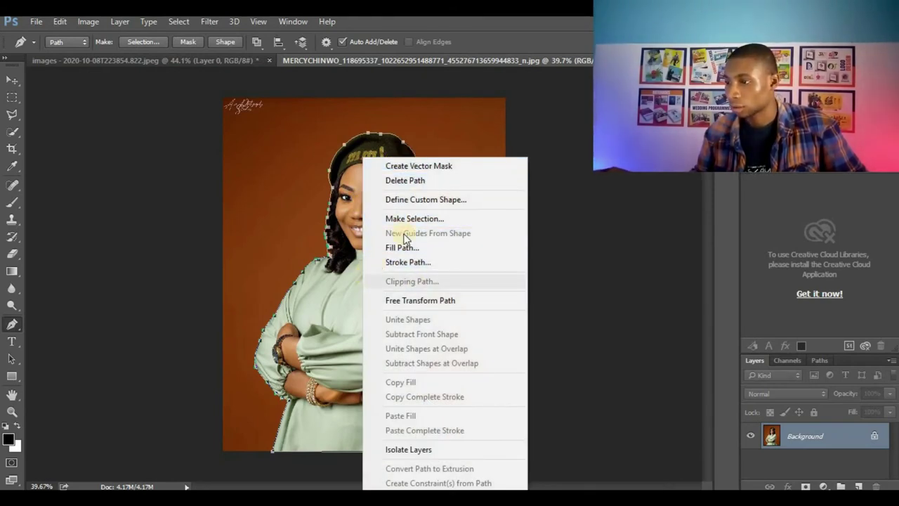
click(347, 271)
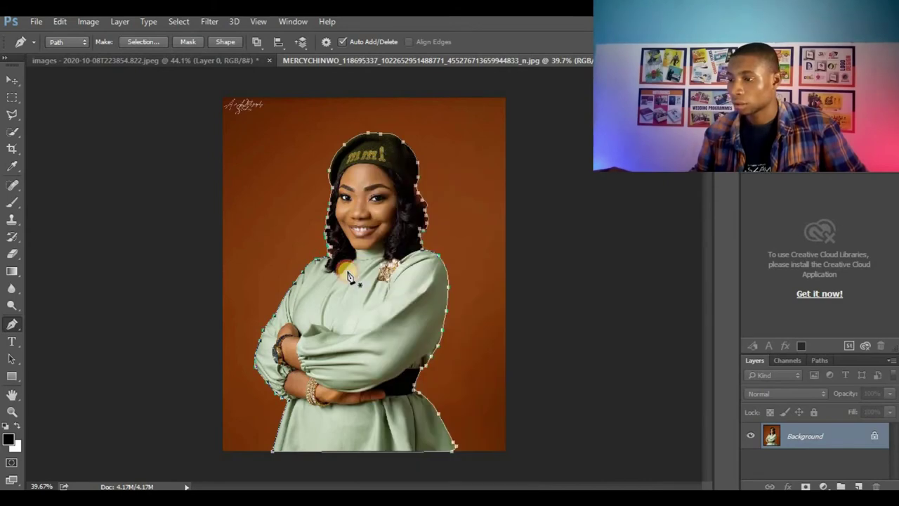
right_click(372, 217)
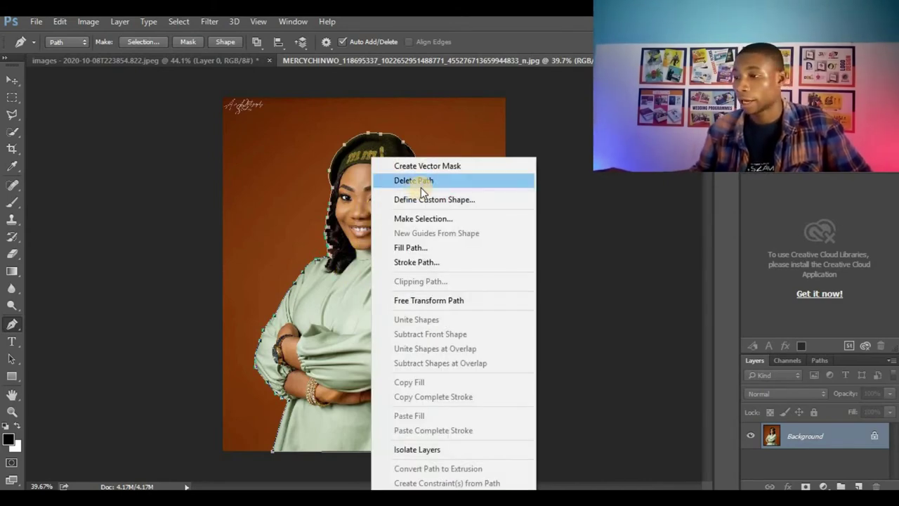
click(423, 222)
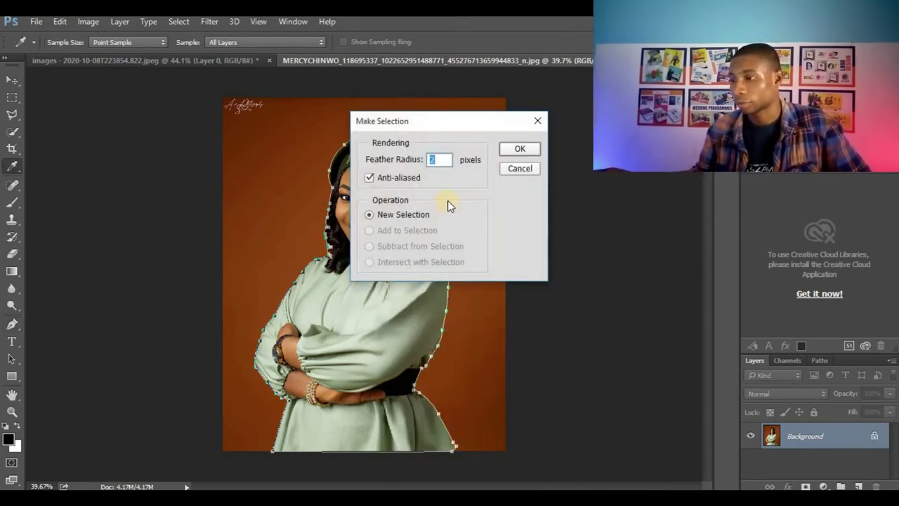
text(1)
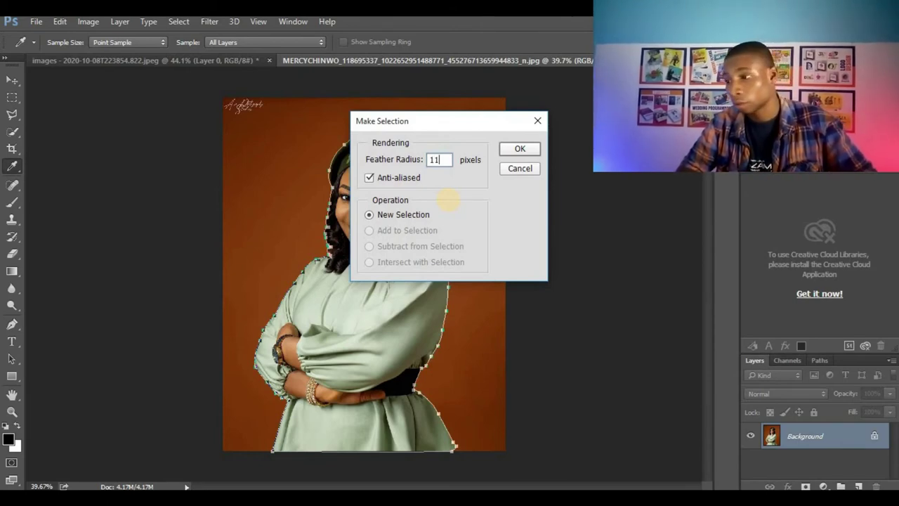
key(Return)
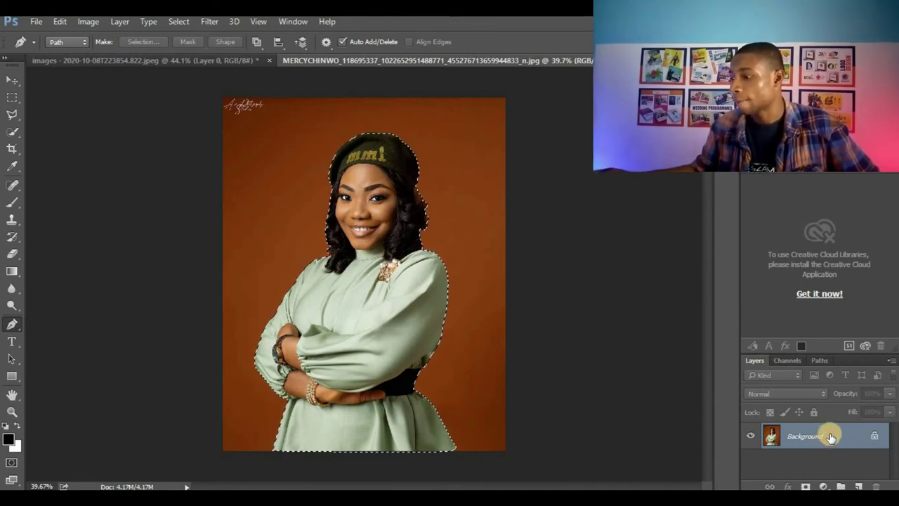
Step: Unlock the Background layer and delete the orange-brown backdrop around the woman using the inverted selection
click(875, 436)
key(ctrl+d)
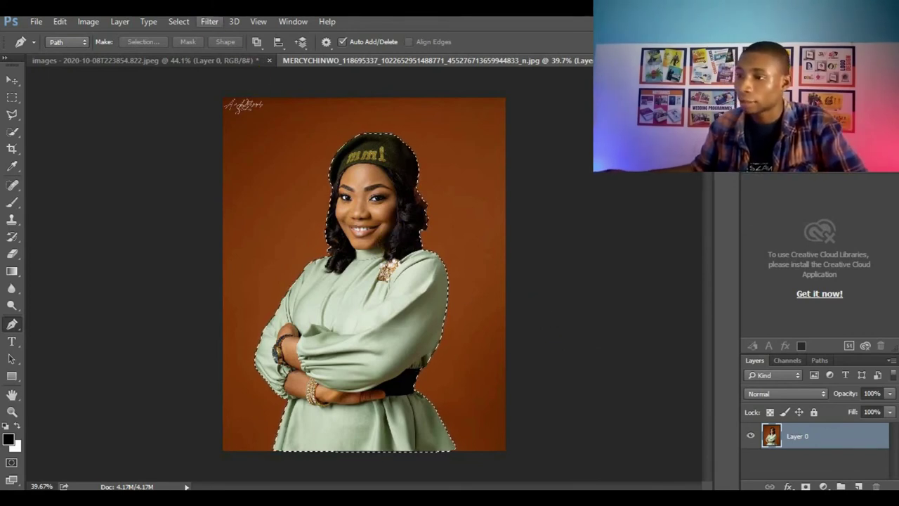
click(178, 21)
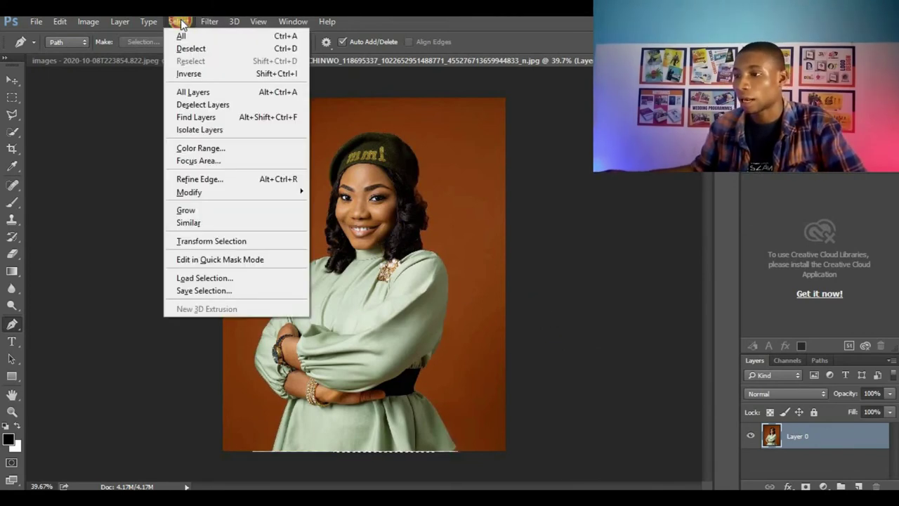
click(214, 74)
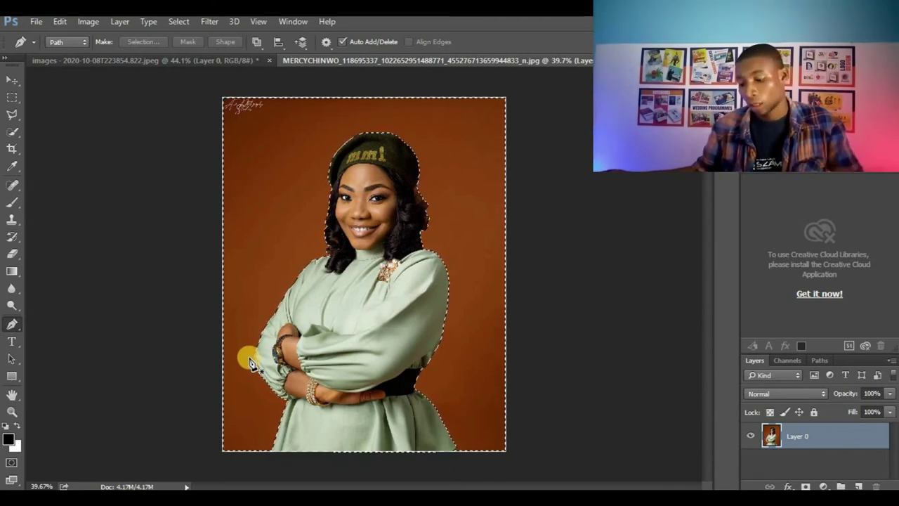
key(Delete)
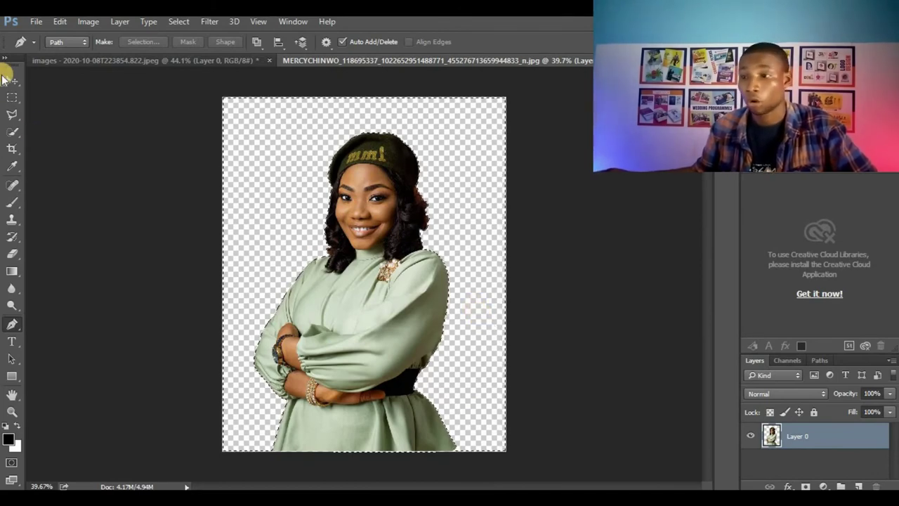
Step: Clear the selection around the cut-out woman
click(10, 81)
click(178, 21)
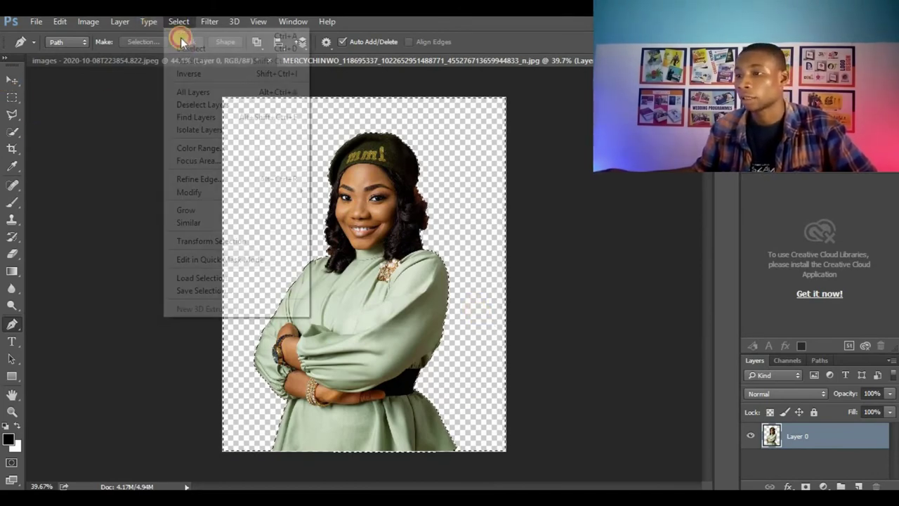
click(188, 47)
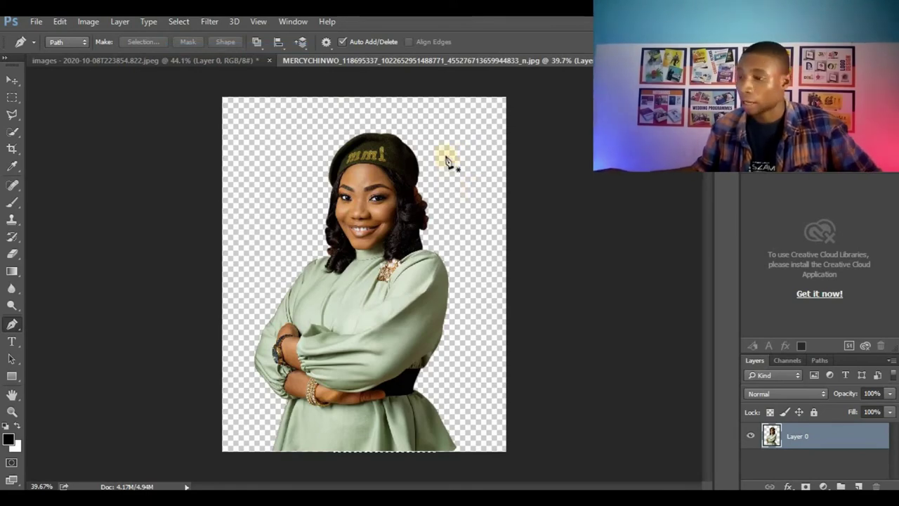
Step: Examine the cutout up close and as a whole, checking the edges around the hair, shoulder and sleeve
scroll(369, 196, up, 2)
scroll(362, 211, down, 4)
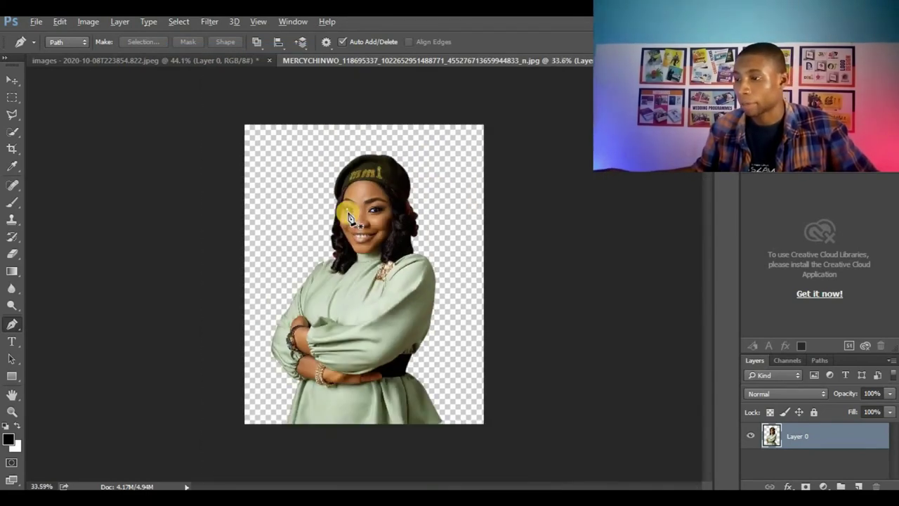
scroll(359, 223, up, 3)
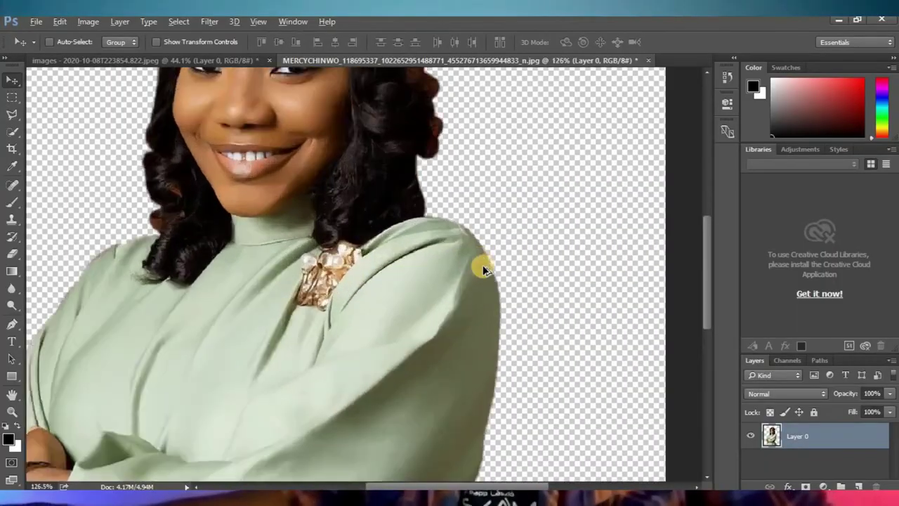
scroll(482, 267, down, 5)
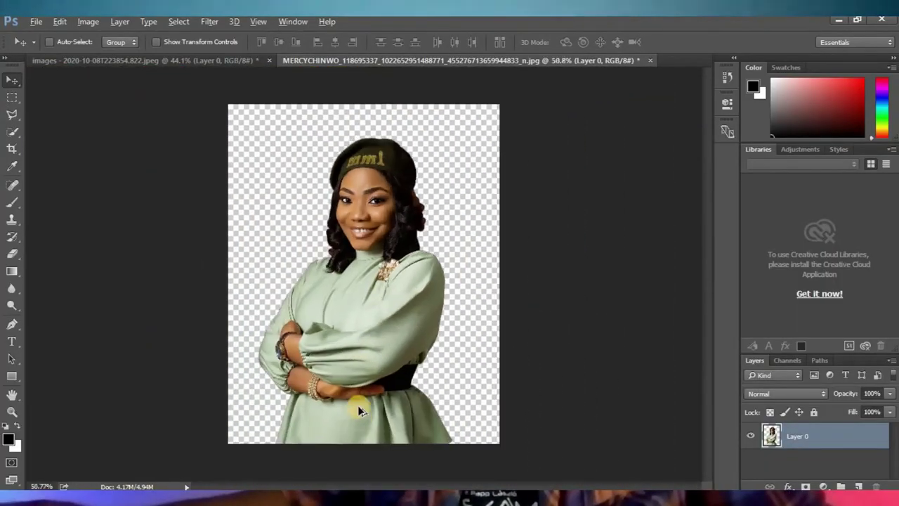
scroll(359, 411, up, 4)
scroll(399, 310, down, 5)
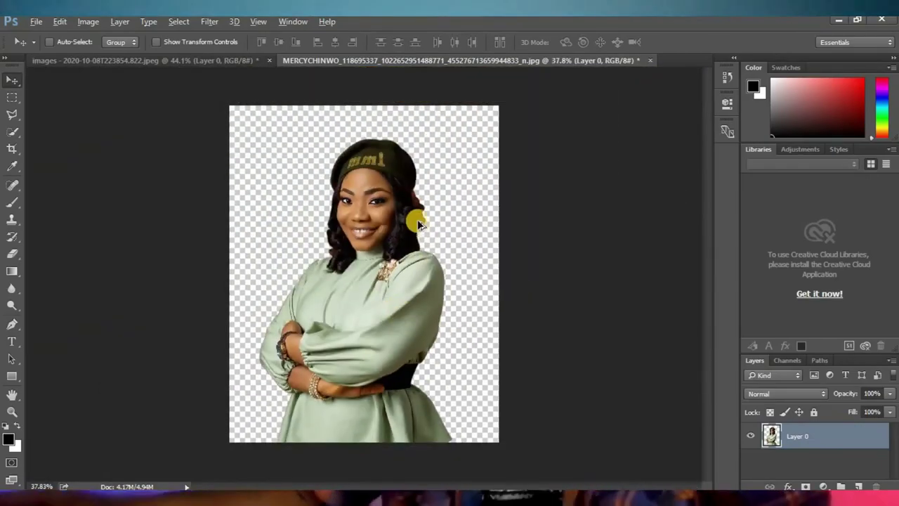